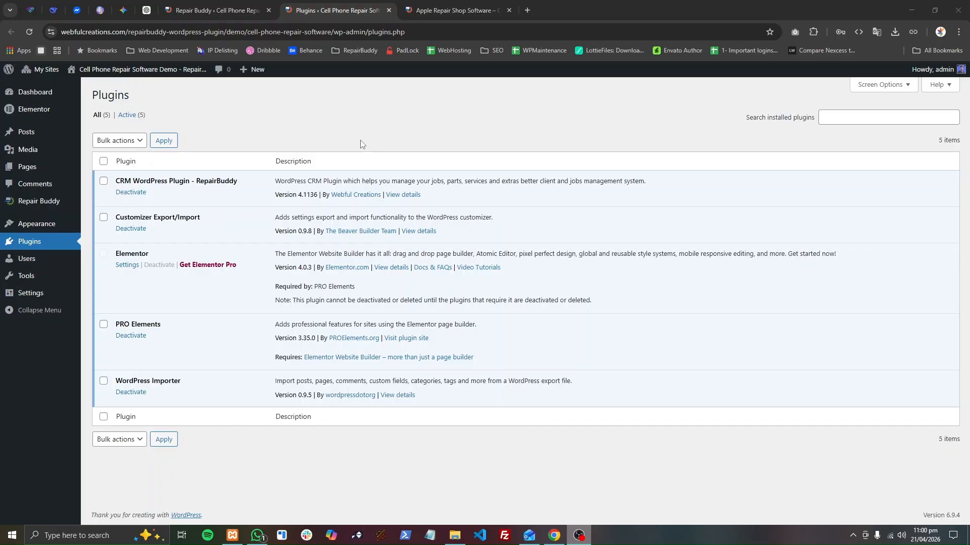
Check the installed RepairBuddy plugin entry and its version in the plugin list.
left_click_drag(118, 181, 224, 180)
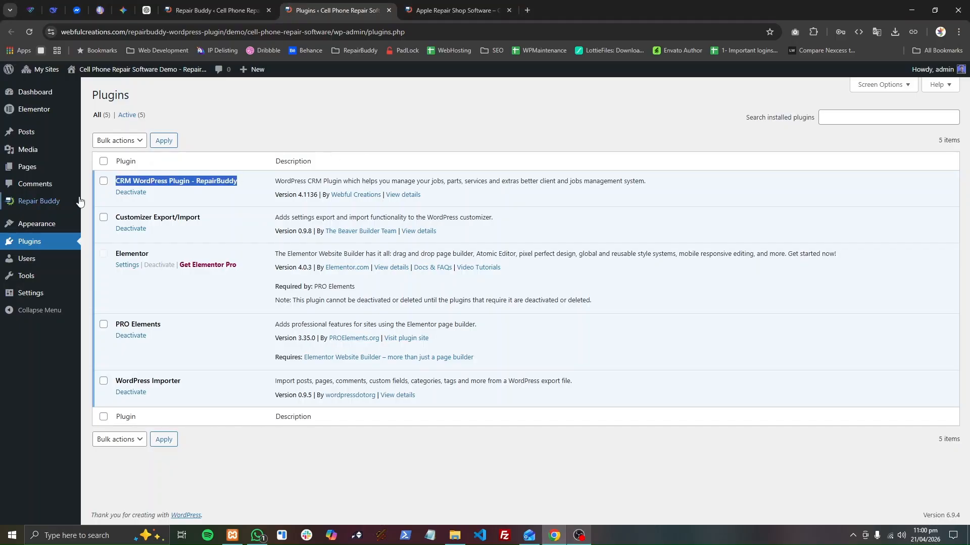
double_click(216, 181)
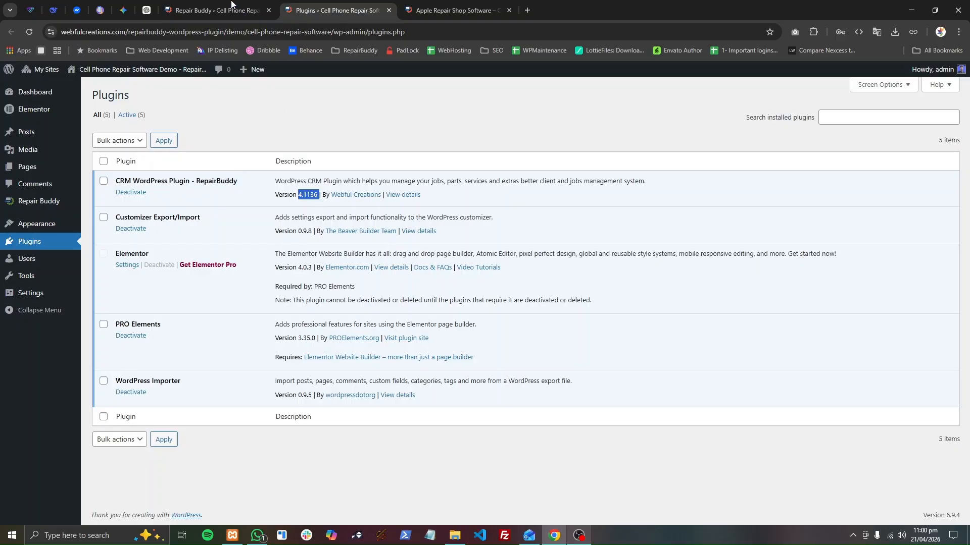
Open RepairBuddy's General Settings and find the Default Customer setting.
key("ctrl+shift+Tab")
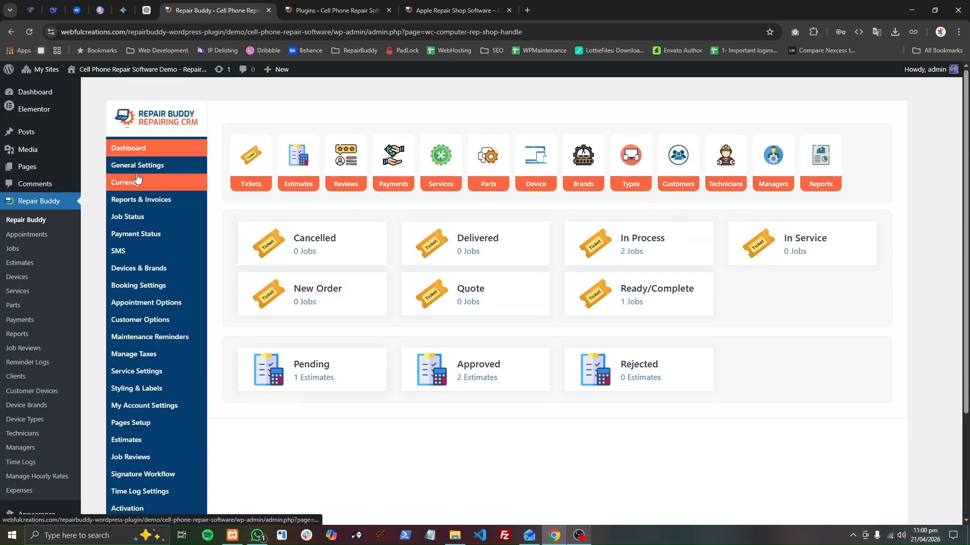
left_click(137, 167)
scroll(394, 292, "down", 6)
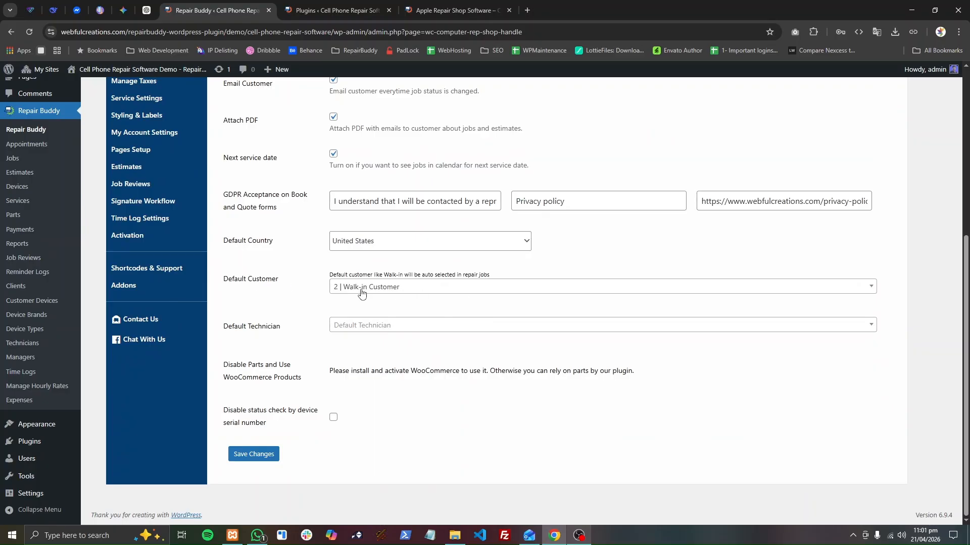
left_click_drag(215, 281, 267, 282)
left_click(270, 282)
triple_click(241, 281)
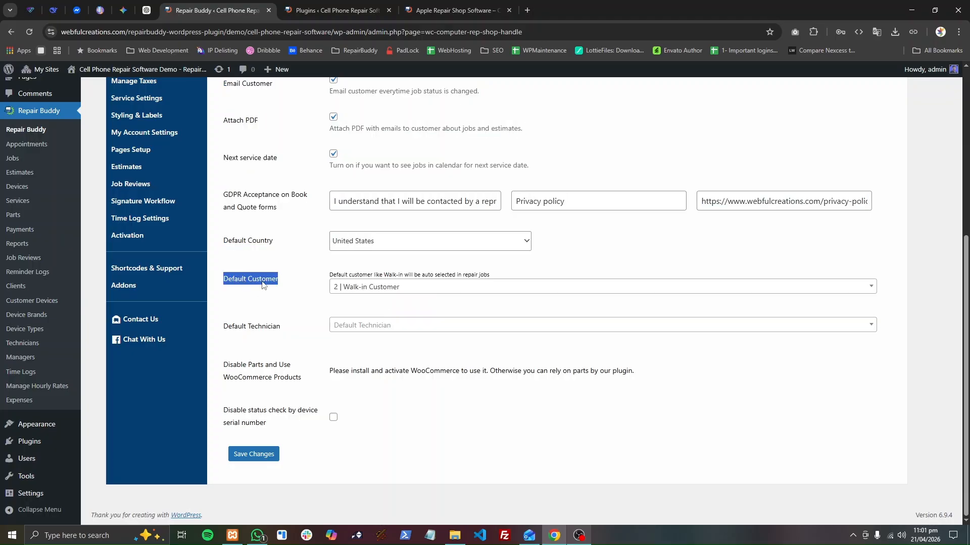
left_click(315, 309)
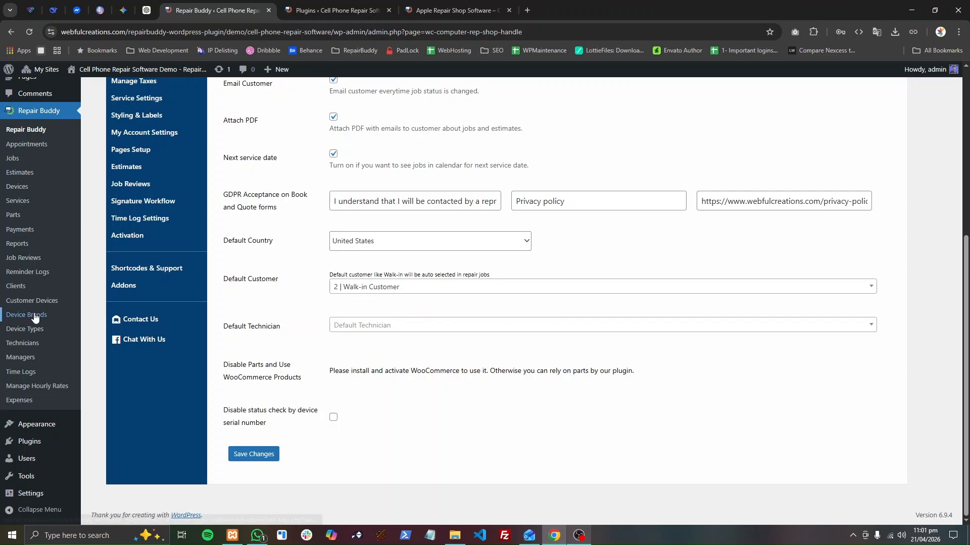
Open the RepairBuddy Clients page in a new tab and close the Plugins page.
middle_click(16, 286)
left_click(354, 10)
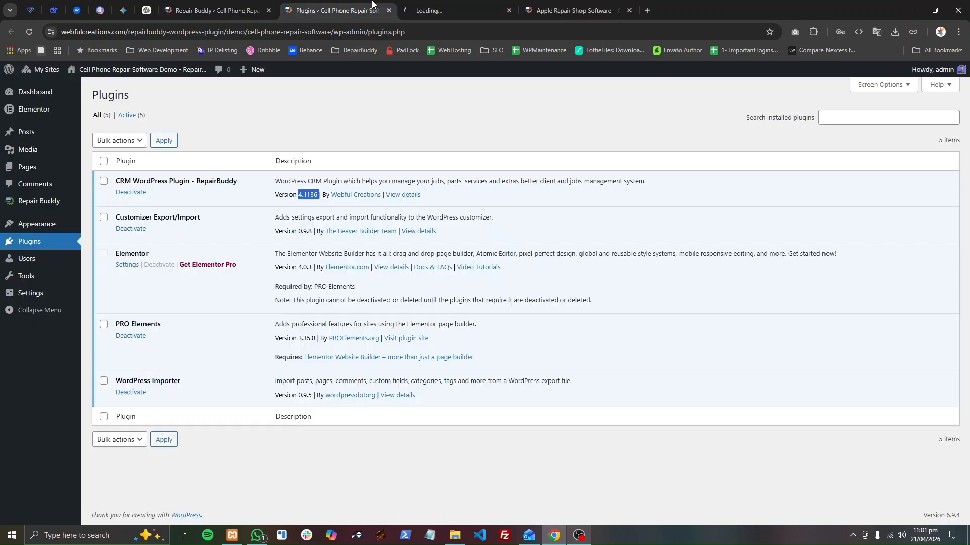
left_click(389, 10)
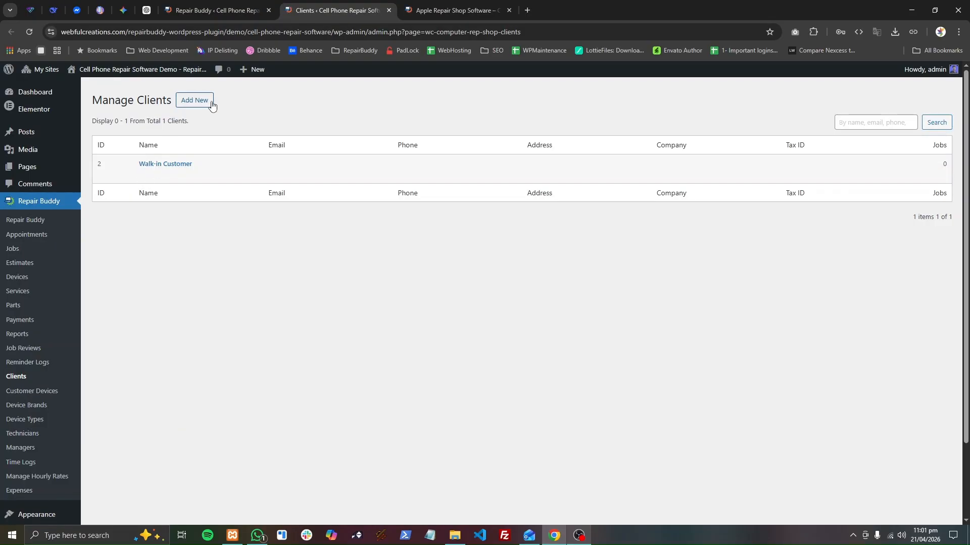
Inspect the Default Customer selector in the general settings and return to the client list.
left_click(212, 10)
left_click(361, 288)
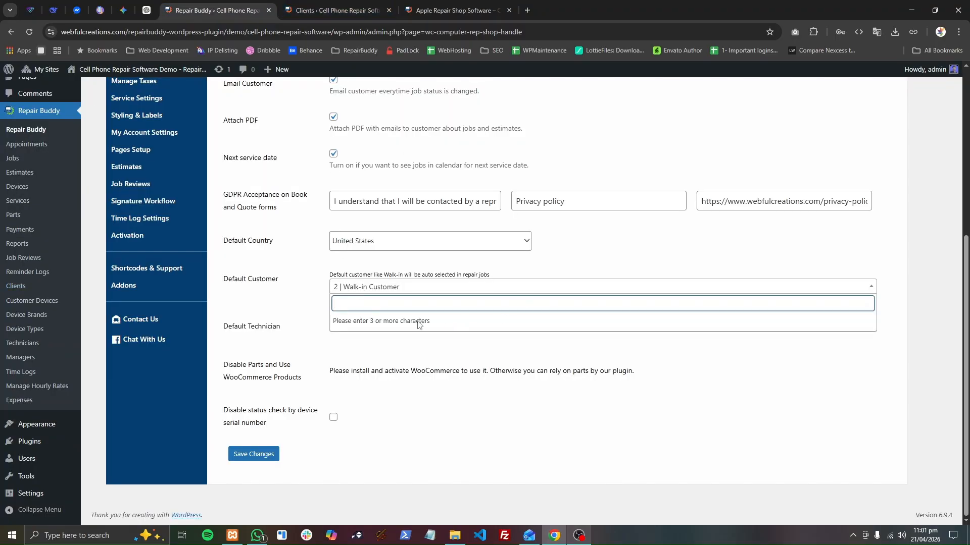
key("ctrl+Tab")
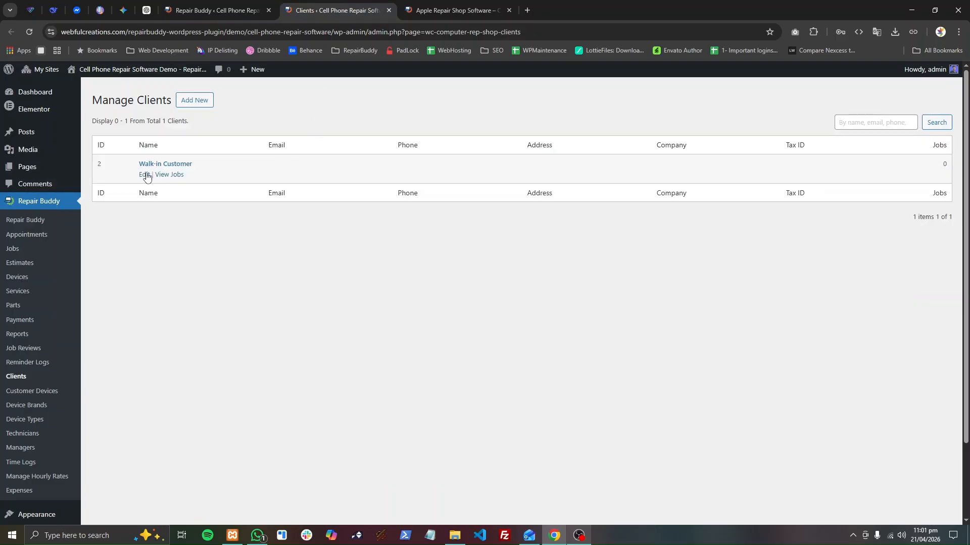
Change the Walk-in Customer client's first name to Guest and save the update.
left_click(143, 172)
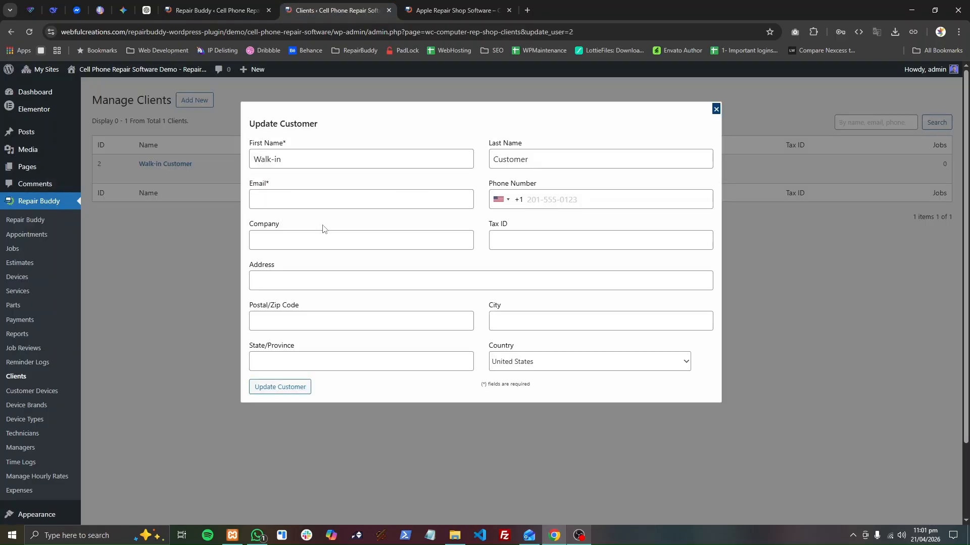
left_click(325, 162)
key("ctrl+a")
type("Guest")
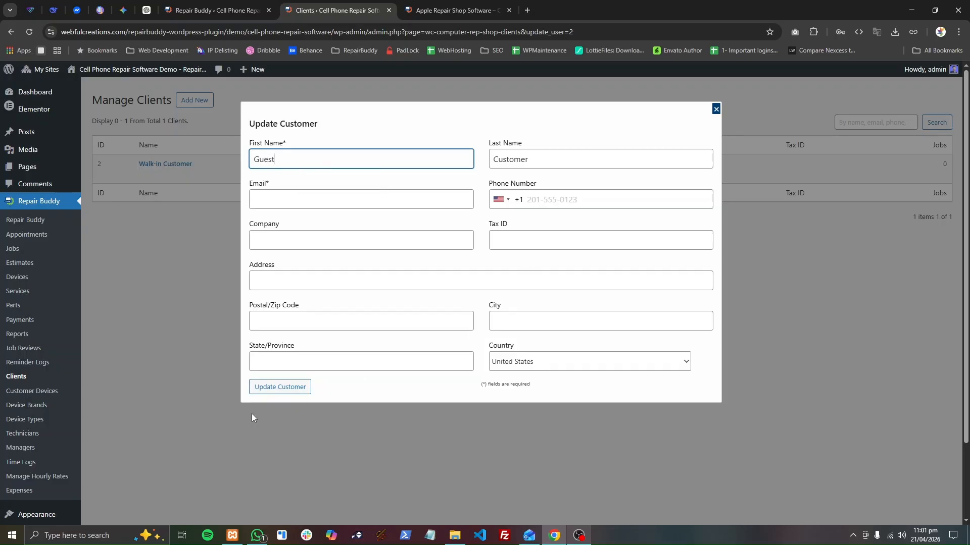
left_click(279, 390)
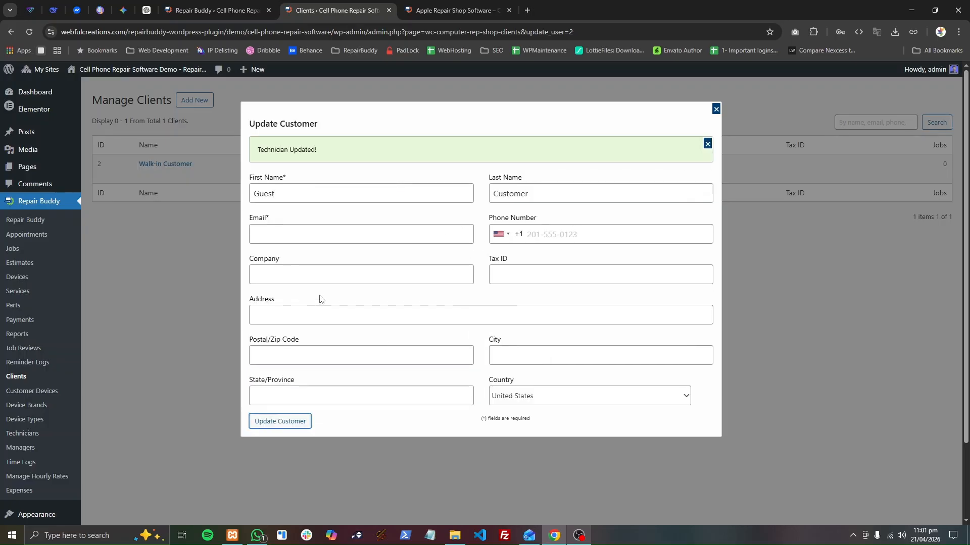
Reload the general settings to check the Default Customer entry, and close the Clients page.
left_click(219, 10)
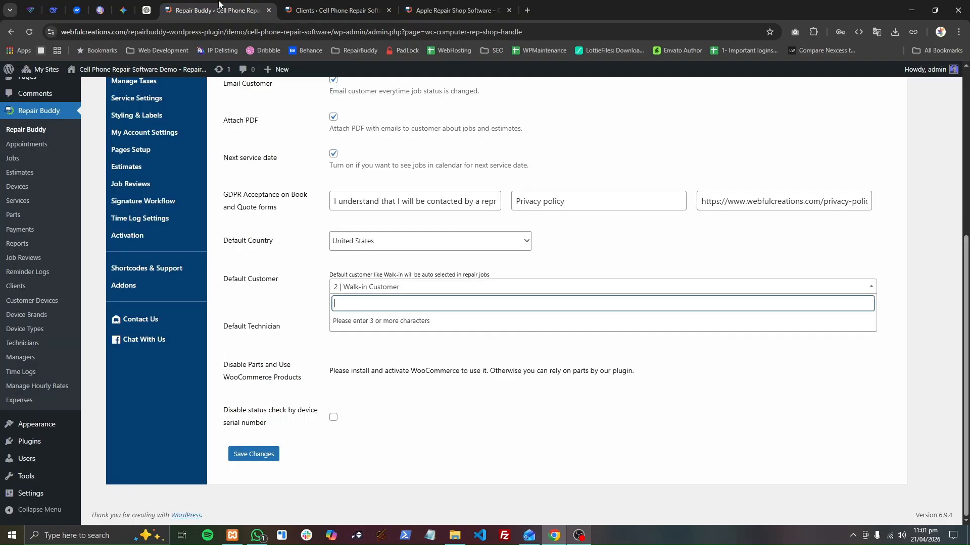
left_click(285, 246)
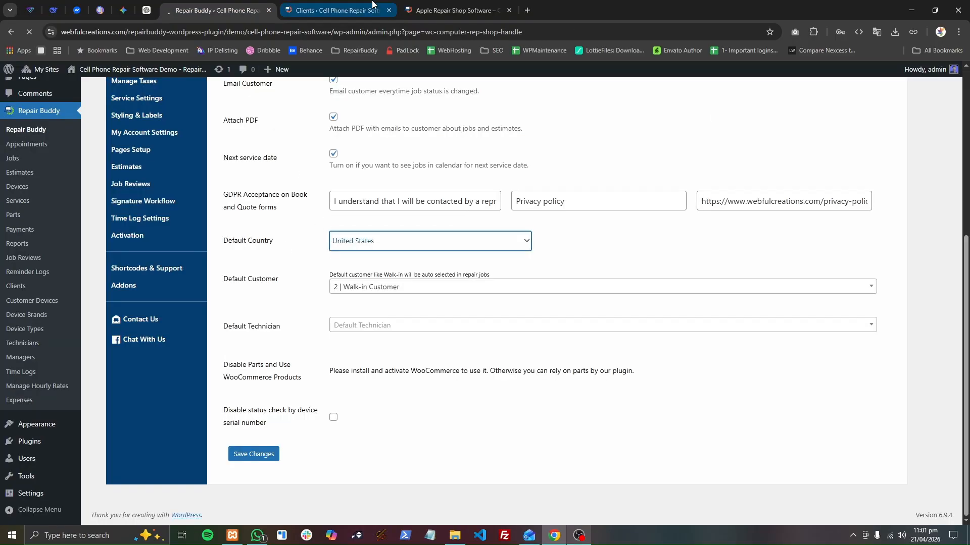
left_click(390, 11)
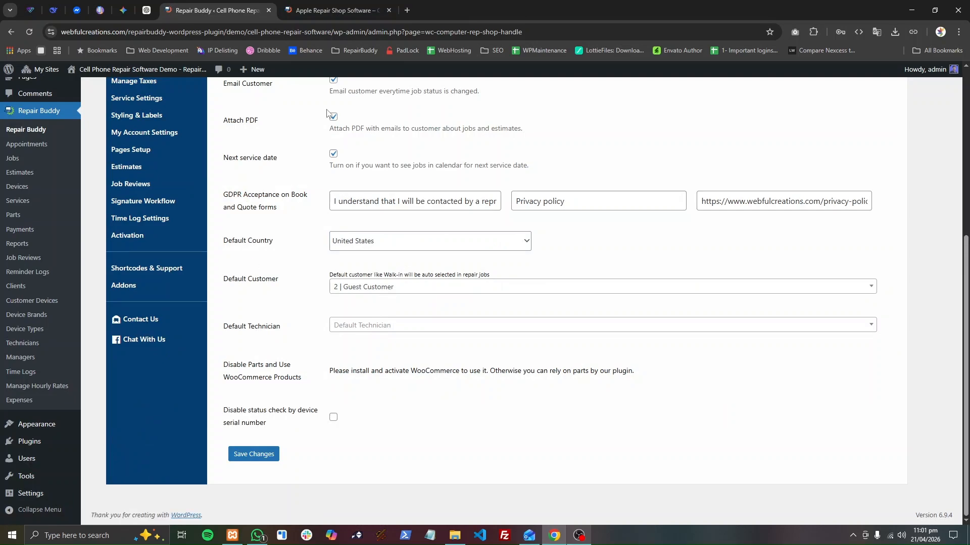
left_click(334, 10)
left_click(234, 9)
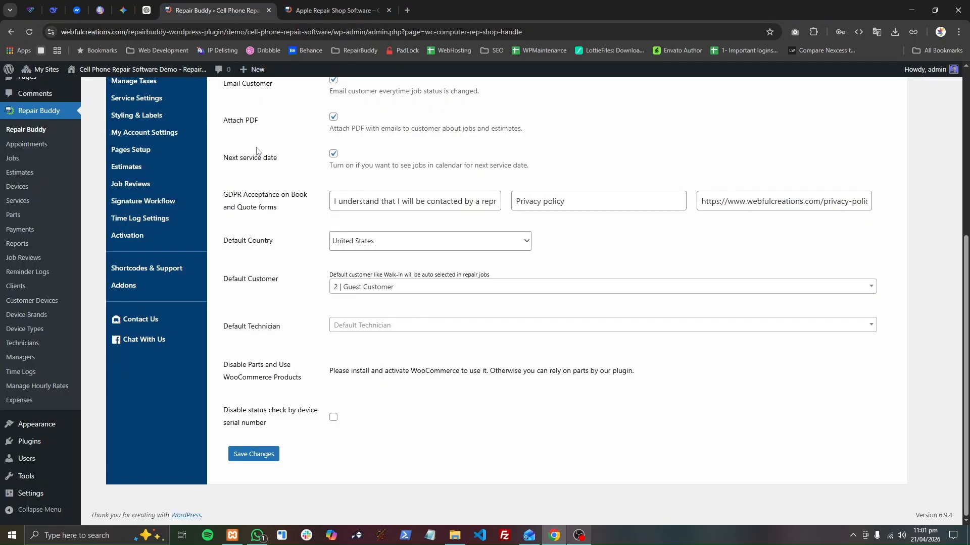
Open the Jobs and Estimates pages in separate tabs and start a new job.
middle_click(21, 162)
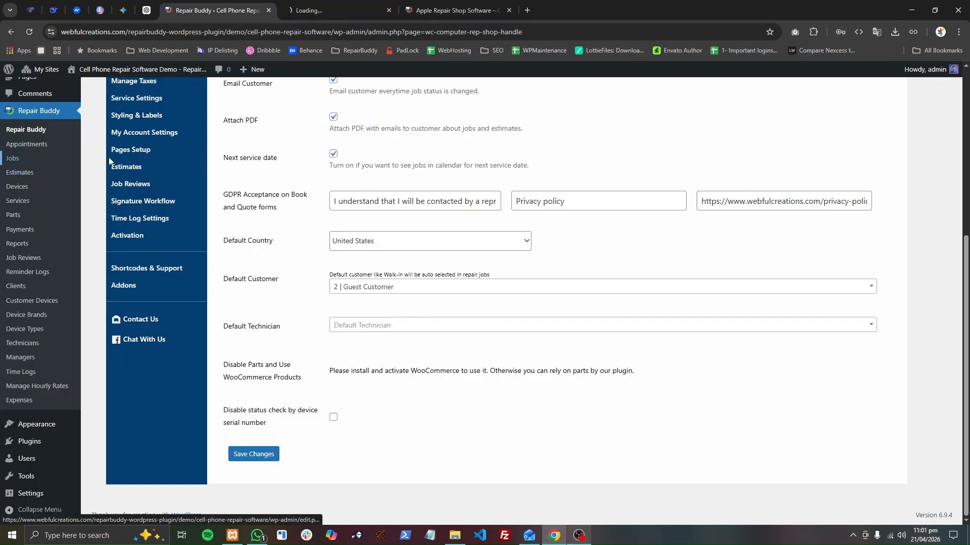
middle_click(25, 173)
left_click(333, 10)
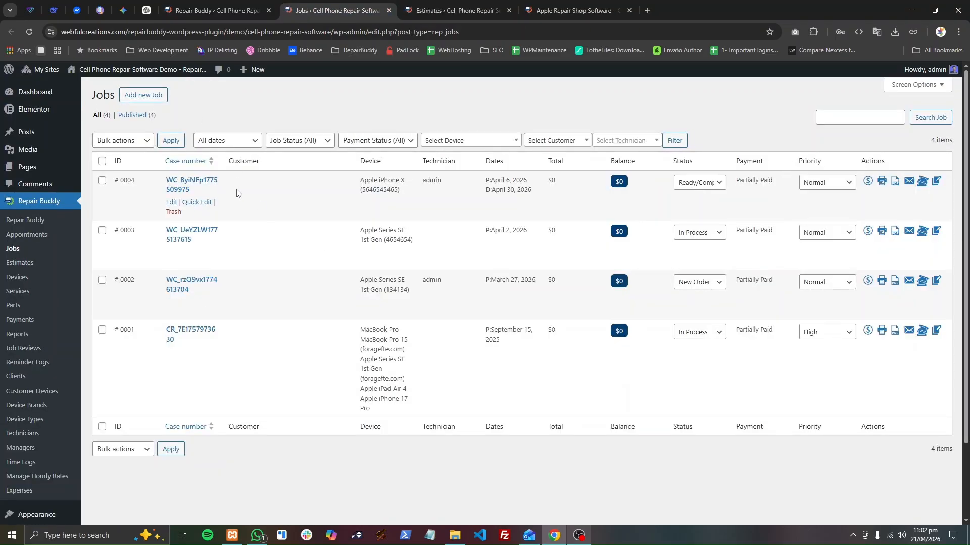
left_click(147, 96)
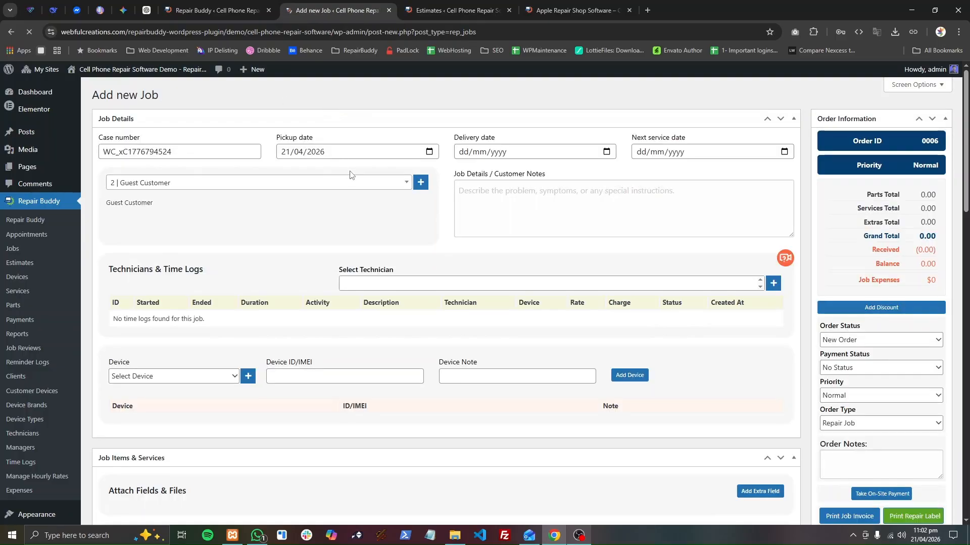
Inspect the new job's preselected customer, its customer selector and the form for adding a new customer.
triple_click(117, 204)
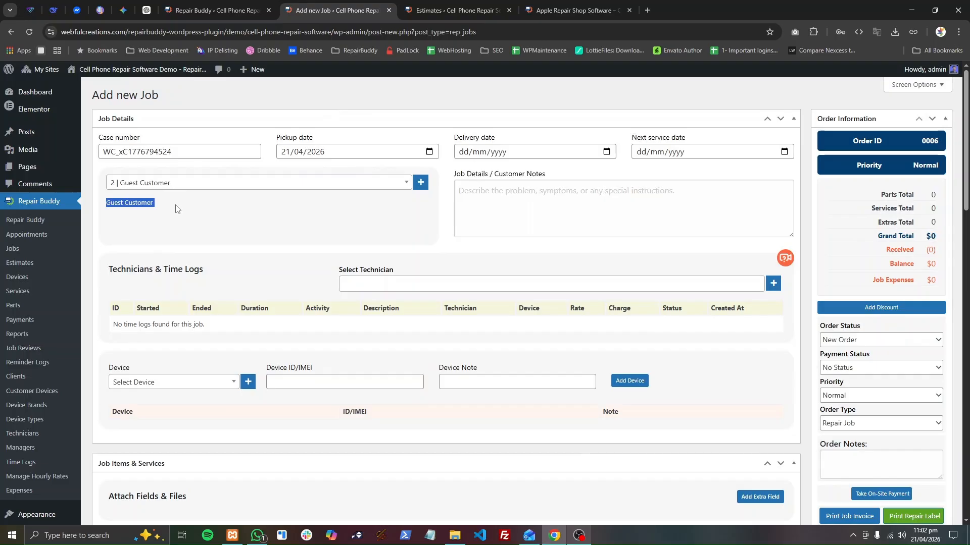
left_click(292, 187)
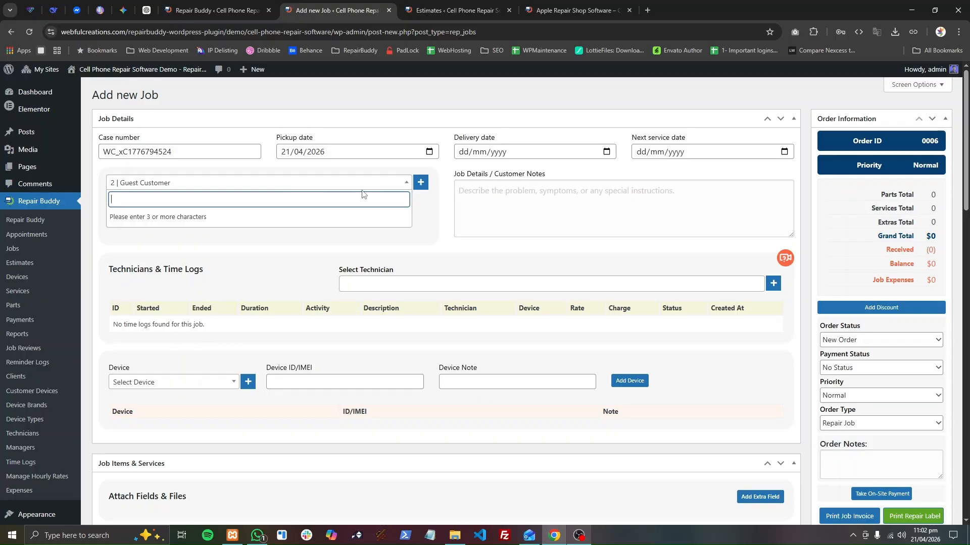
left_click(537, 213)
left_click(187, 185)
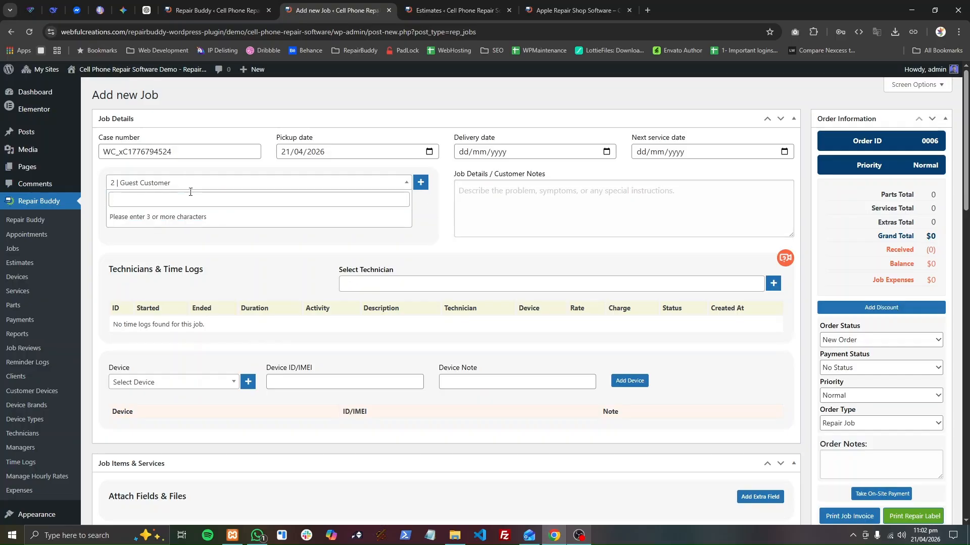
left_click(421, 182)
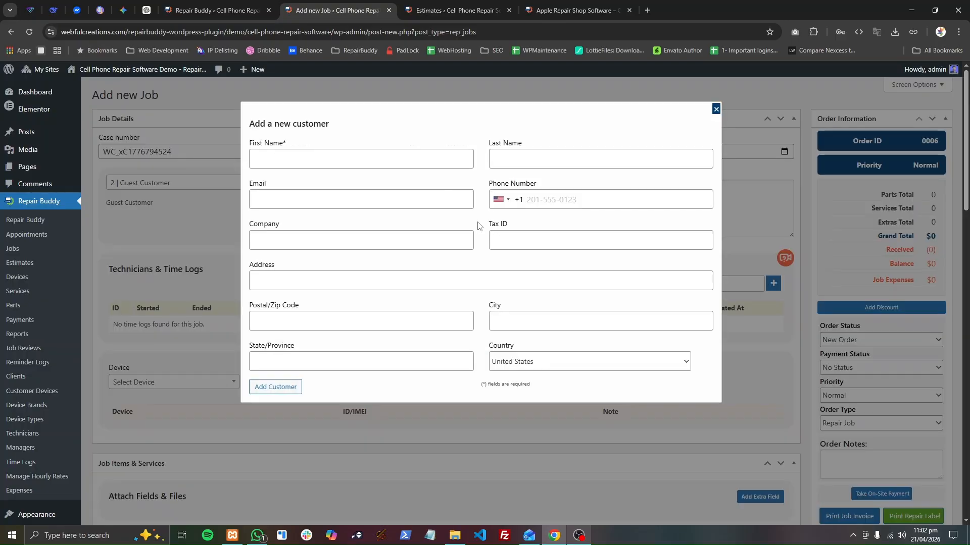
left_click(716, 109)
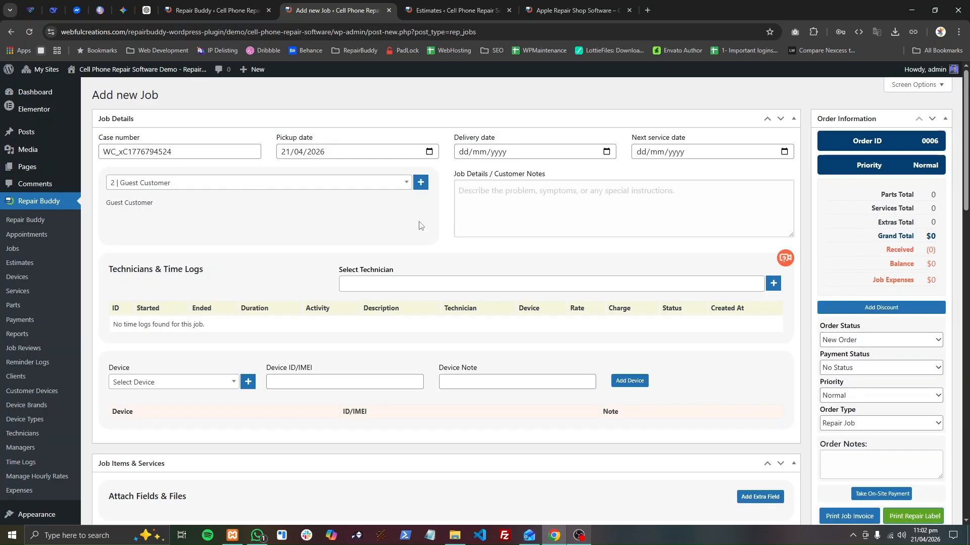
Review the customer details and the remaining sections of the new job form.
triple_click(132, 208)
left_click(491, 213)
scroll(329, 357, "down", 9)
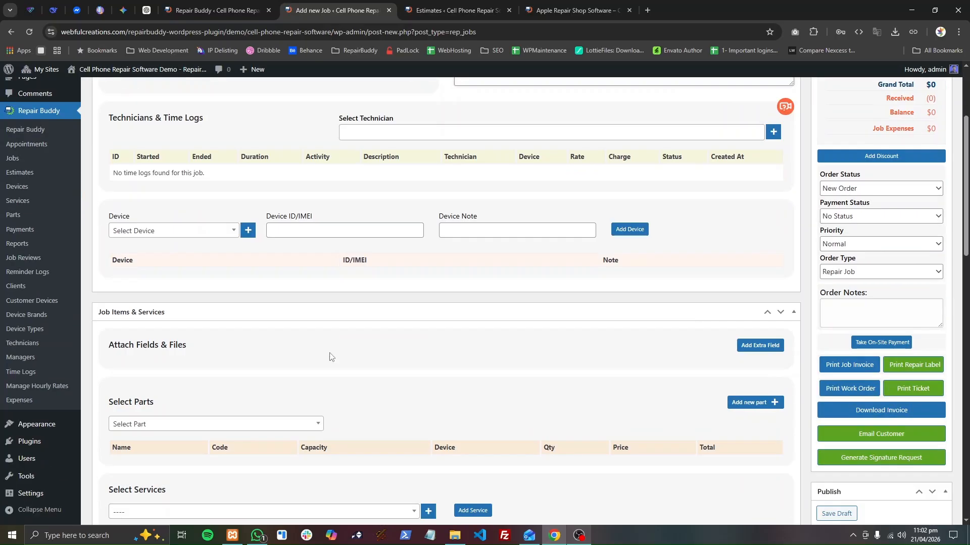
scroll(408, 286, "up", 5)
scroll(408, 286, "up", 5)
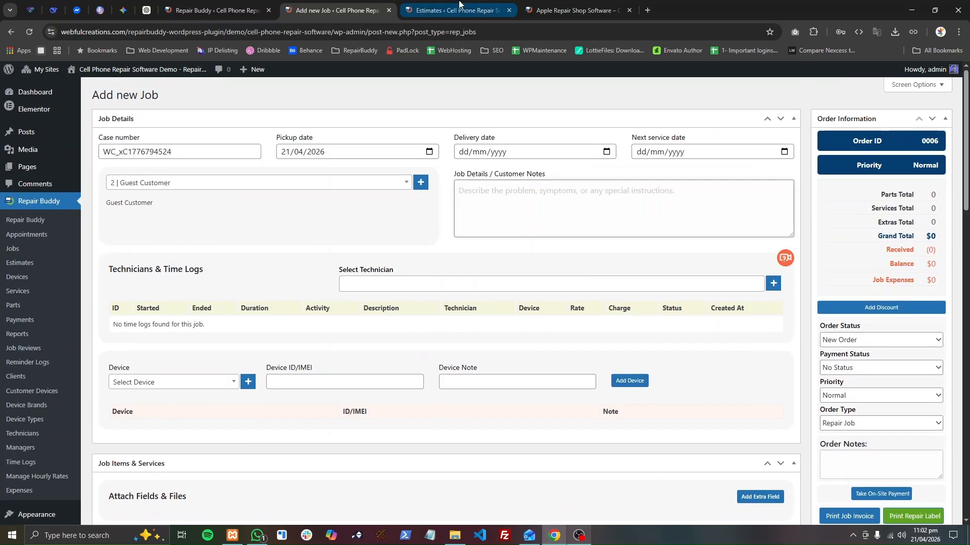
Start a new estimate and enter "Battery for iphone X" as its job details.
left_click(454, 10)
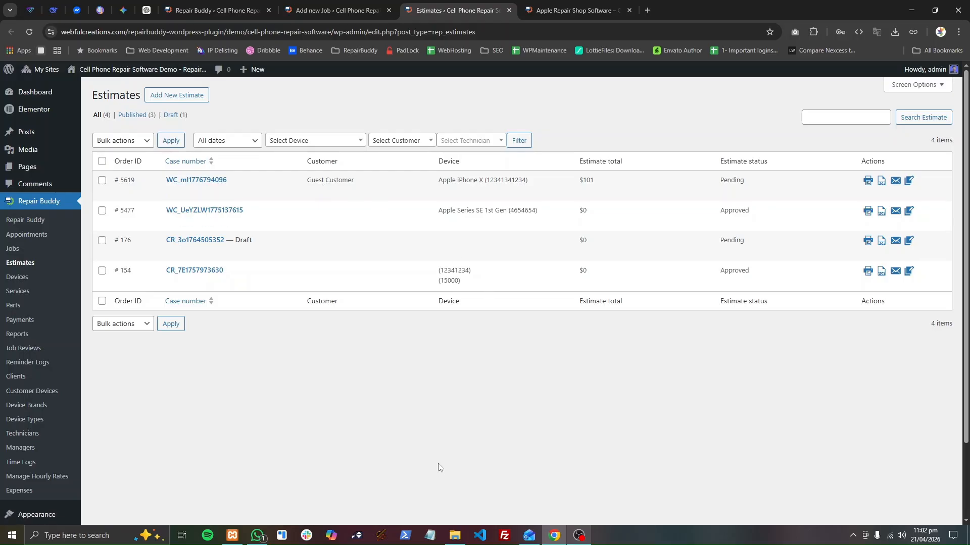
left_click(338, 10)
left_click(481, 9)
left_click(186, 99)
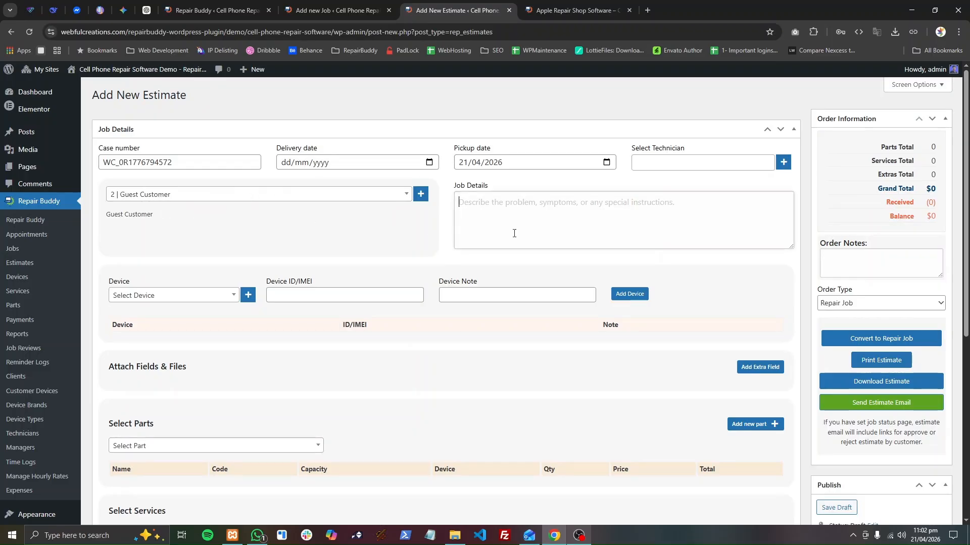
type("F")
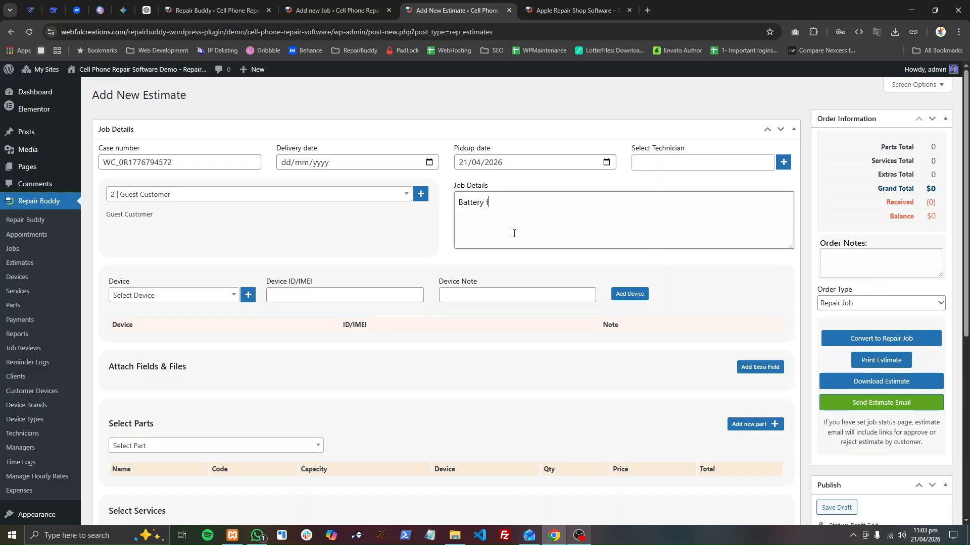
type("attery for iphone X")
Search the devices for "iphone x" and select Apple | iPhone X for the estimate.
left_click(132, 302)
type("iphone")
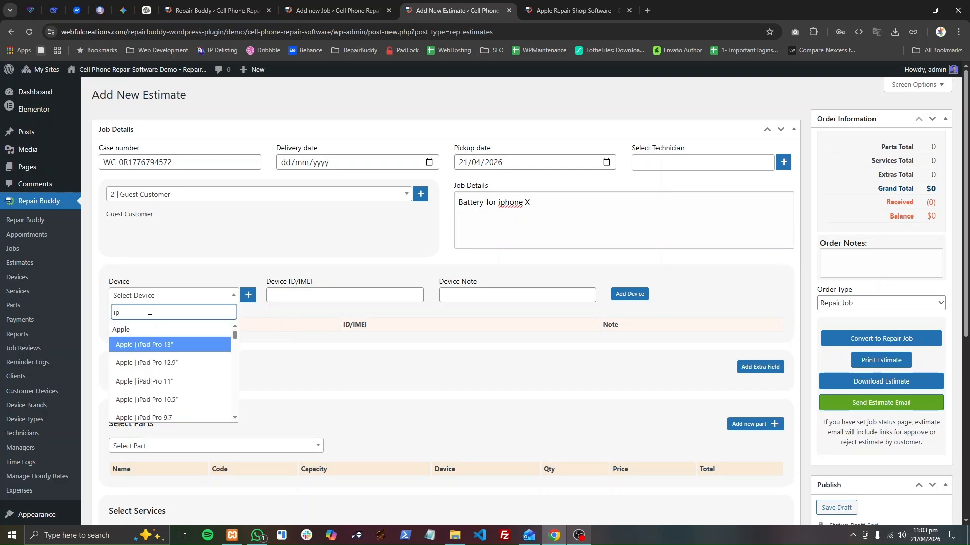
type(" x")
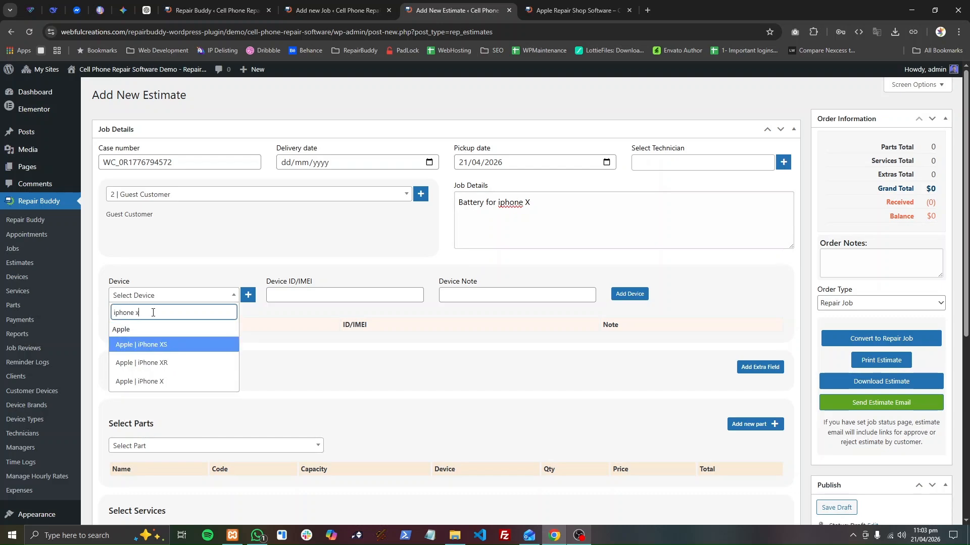
left_click(180, 380)
Look at the brand choices in the Add New Device form and close it without adding a device.
left_click(247, 295)
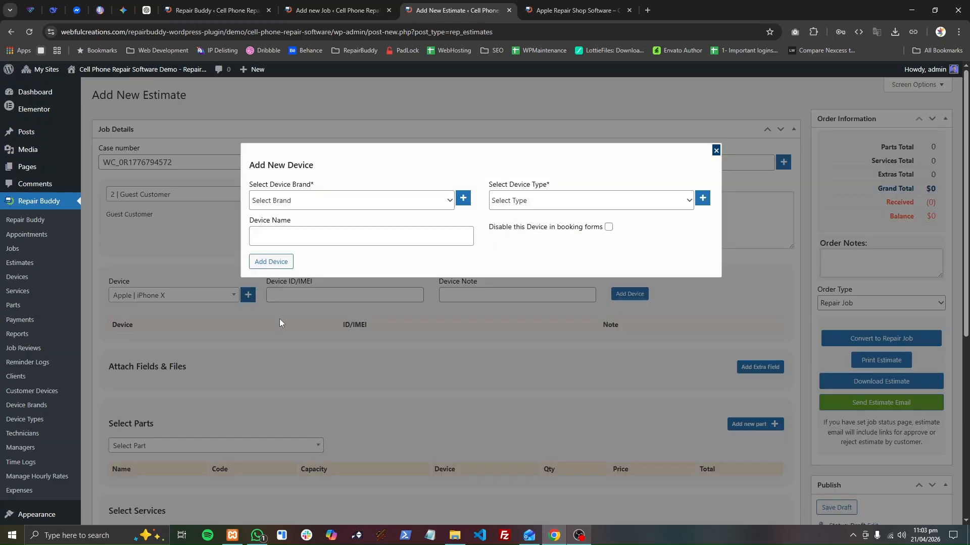
left_click(301, 201)
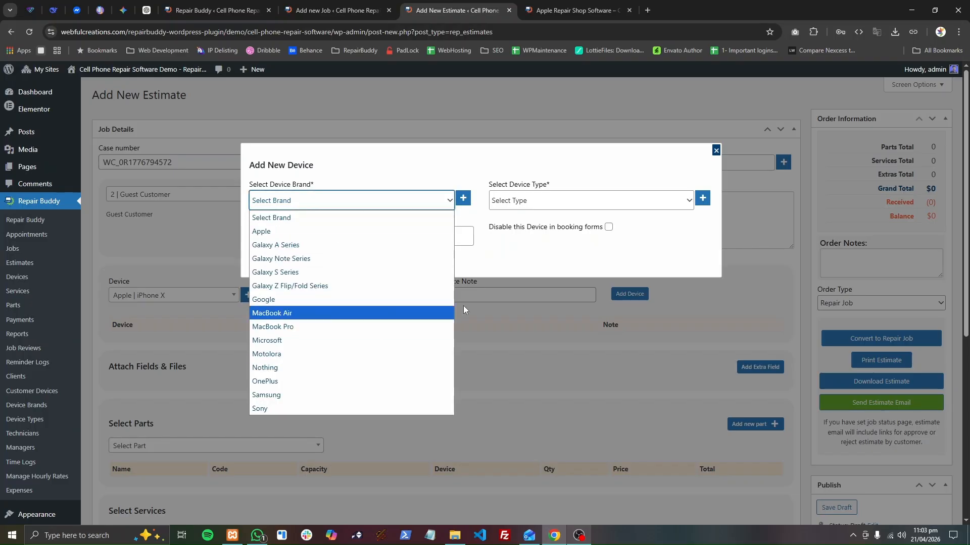
left_click(716, 150)
Add the iPhone X to the estimate with device ID 134134 and the note "Need battery replacement".
left_click(293, 295)
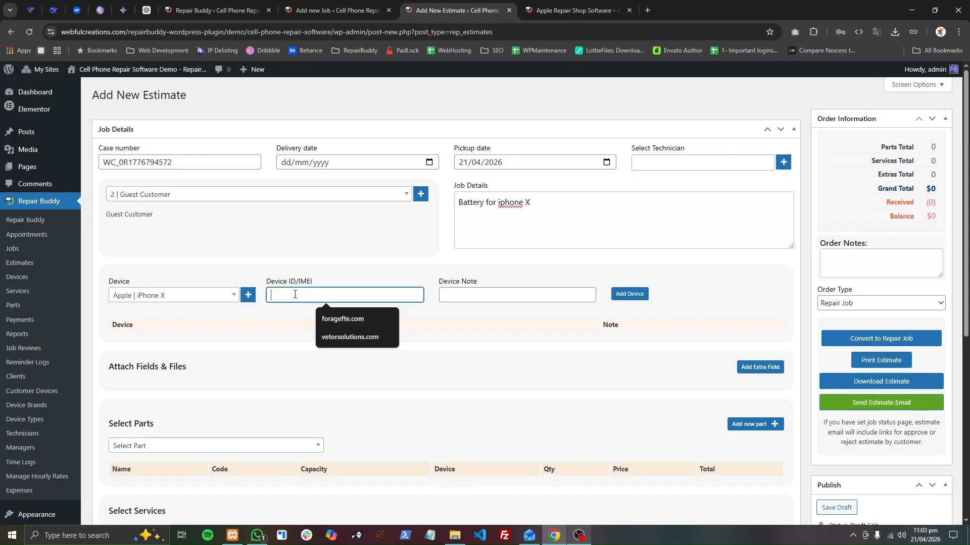
type("134134")
left_click(521, 294)
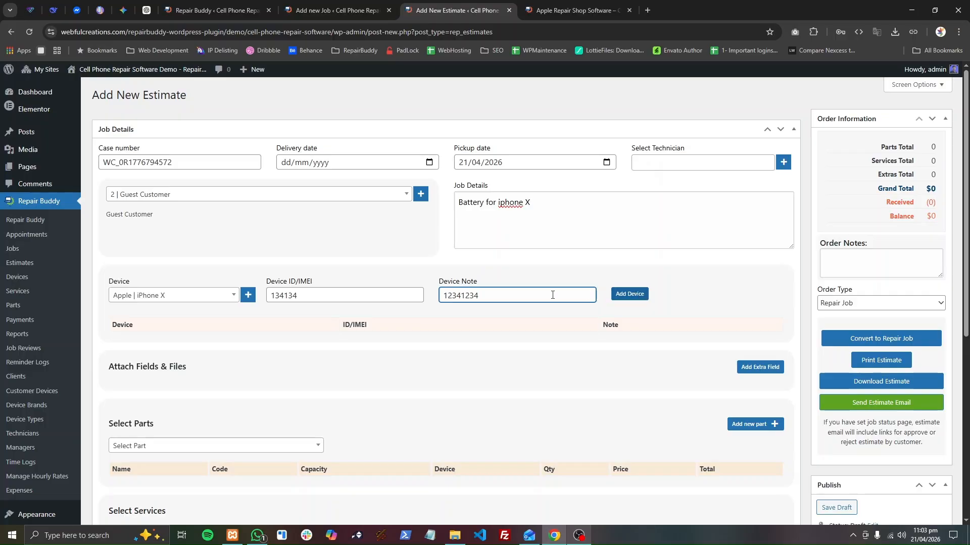
double_click(539, 295)
type("Need battery replacement")
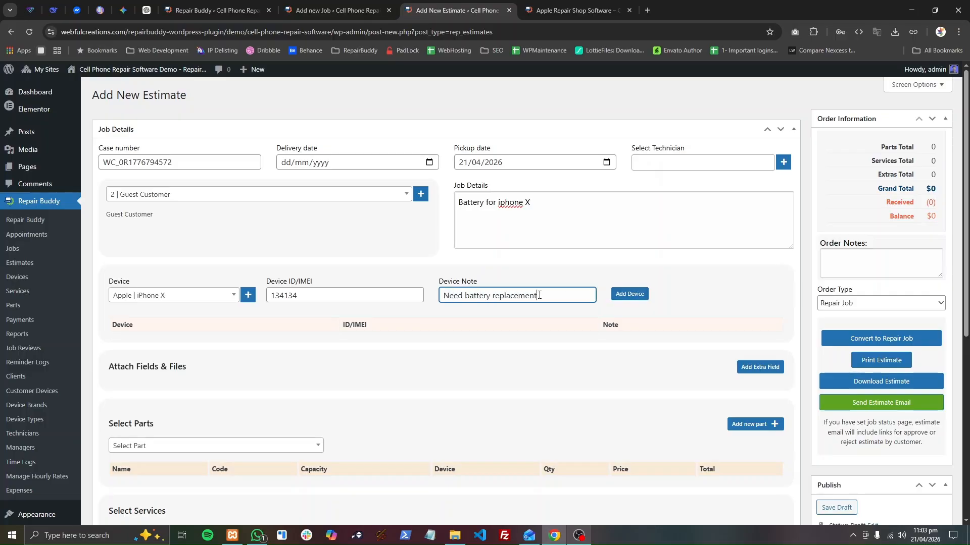
scroll(537, 297, "down", 6)
scroll(538, 298, "up", 6)
left_click(628, 296)
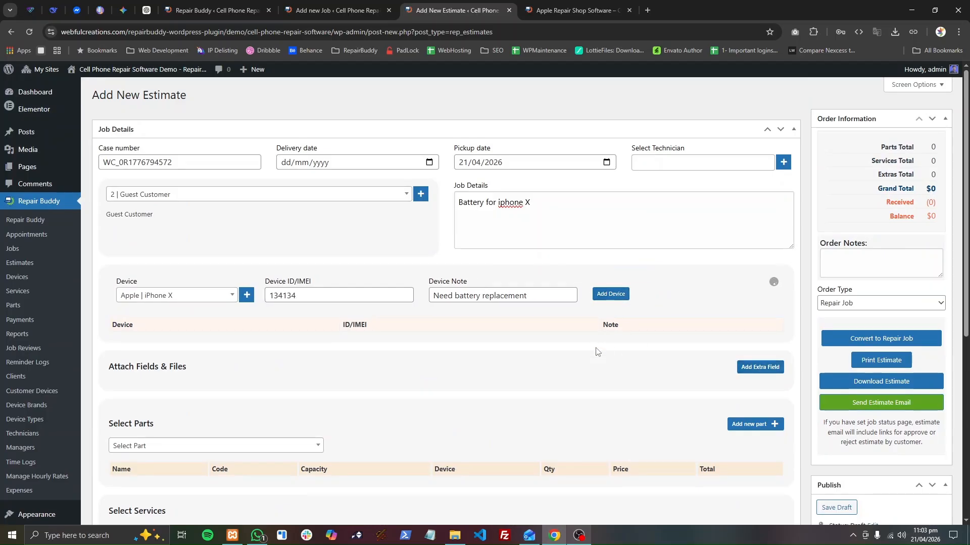
Find "ba" among the iPhone X parts, add Battery Doors & Covers to the estimate, and view the new part form without adding one.
scroll(224, 342, "down", 6)
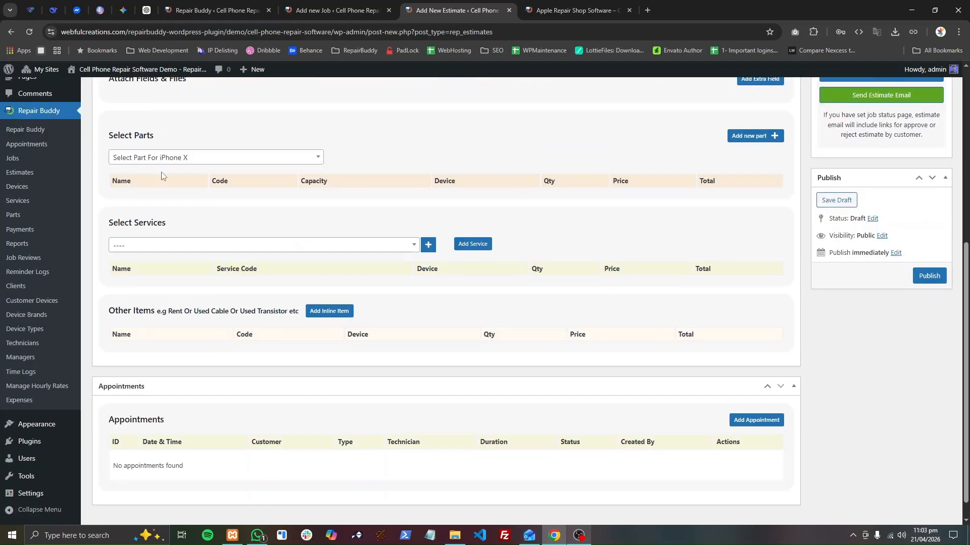
left_click(160, 157)
type("ba")
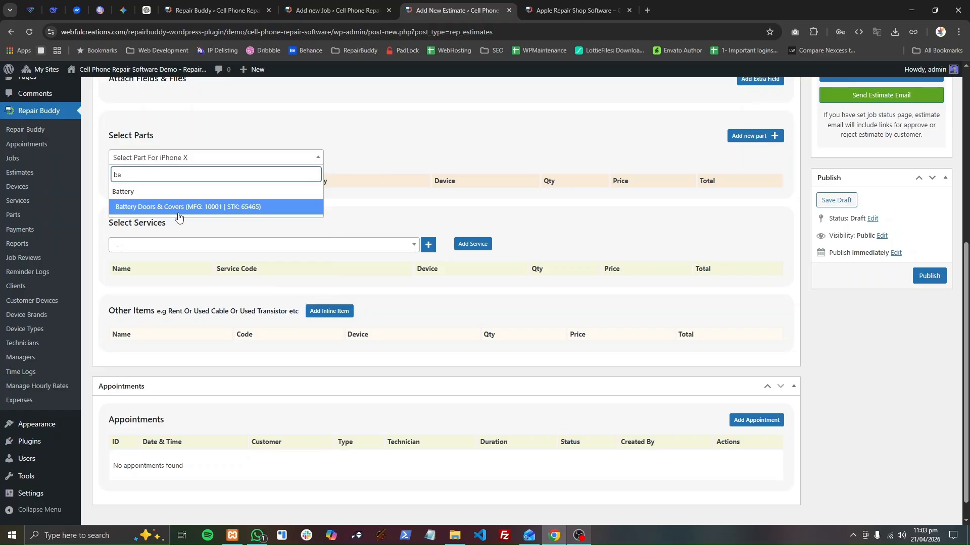
left_click(178, 207)
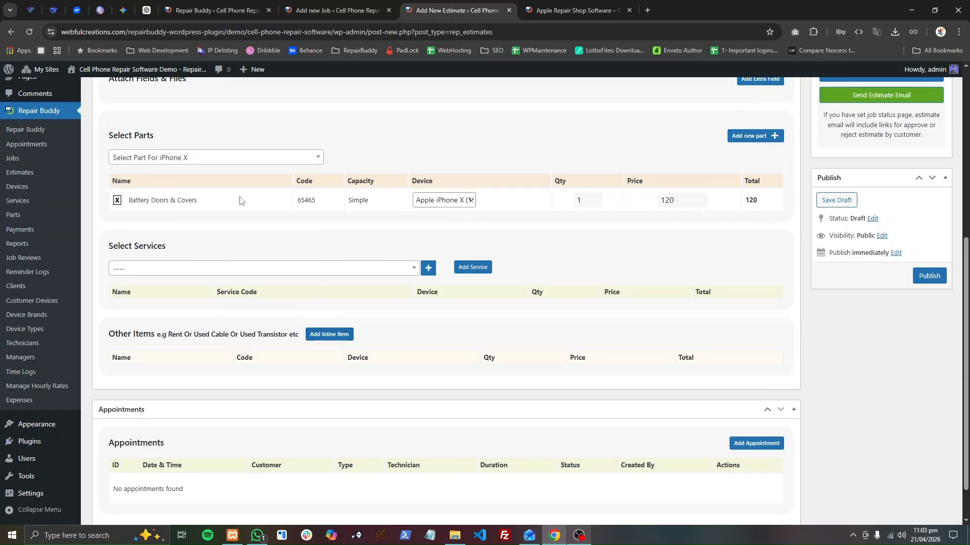
left_click(755, 136)
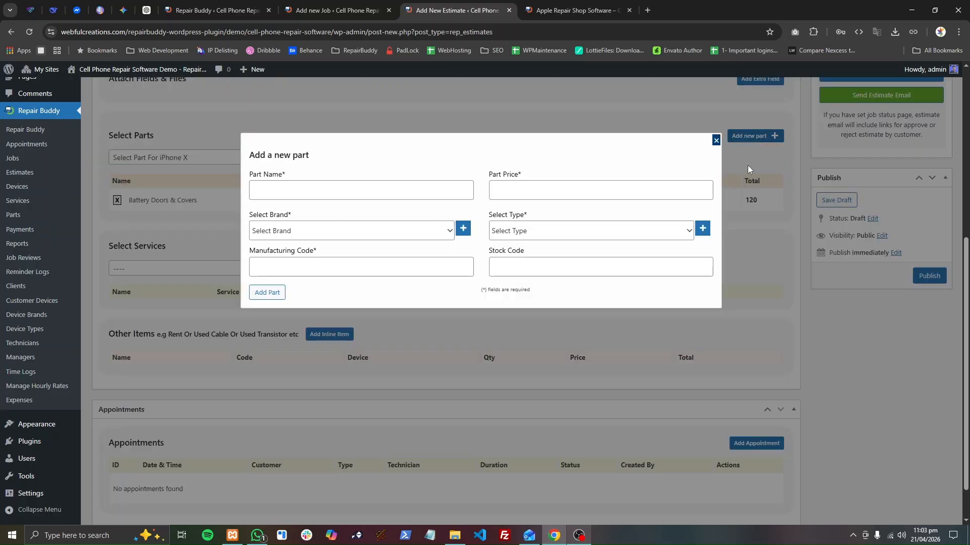
left_click(716, 140)
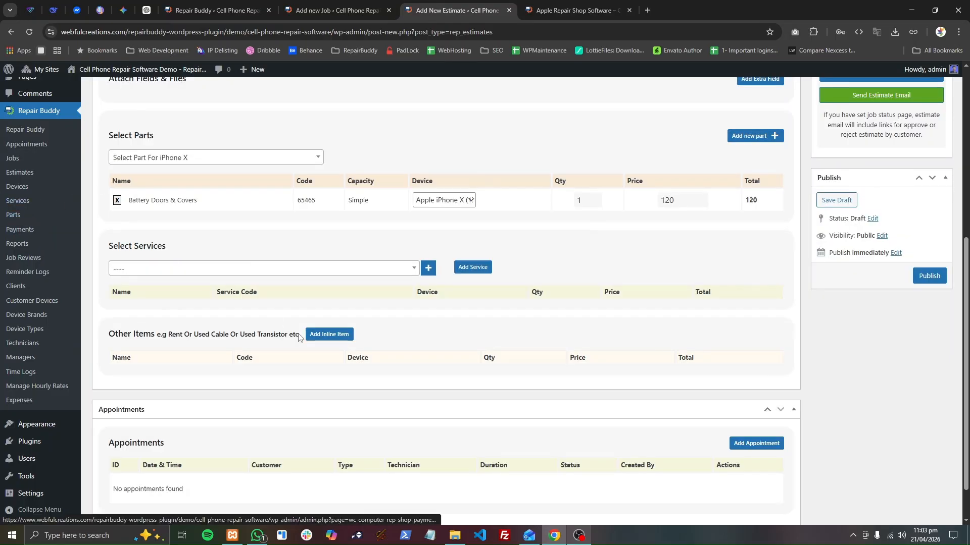
Add an inline item "Screen protector" to the estimate with code 10001, device Apple iPhone X, quantity 1 and price 10.
left_click(326, 333)
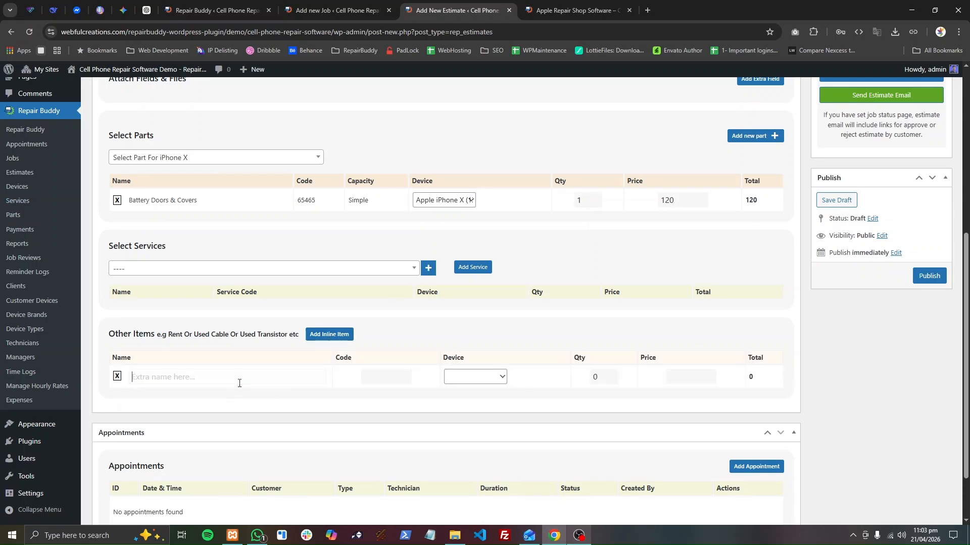
left_click(240, 382)
type("Scree")
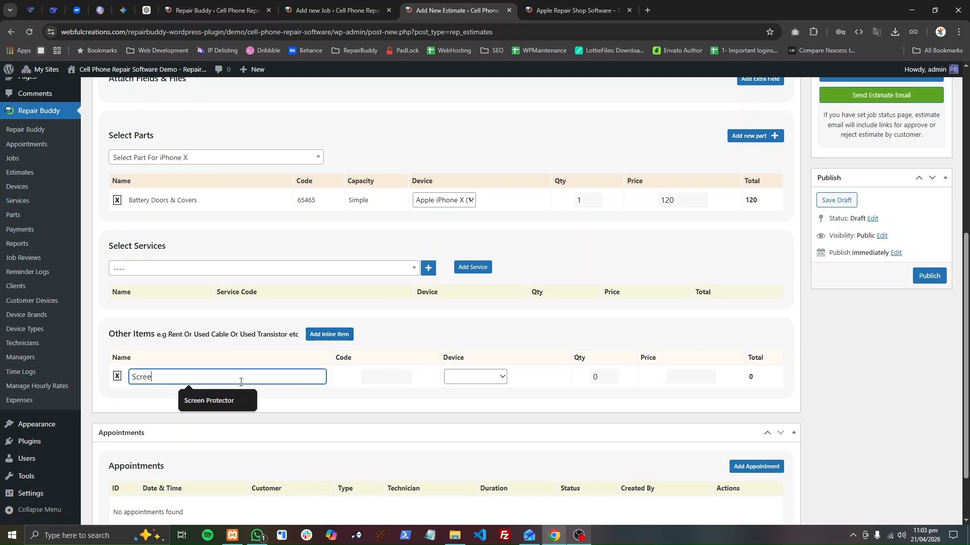
type("n protector")
key("Tab")
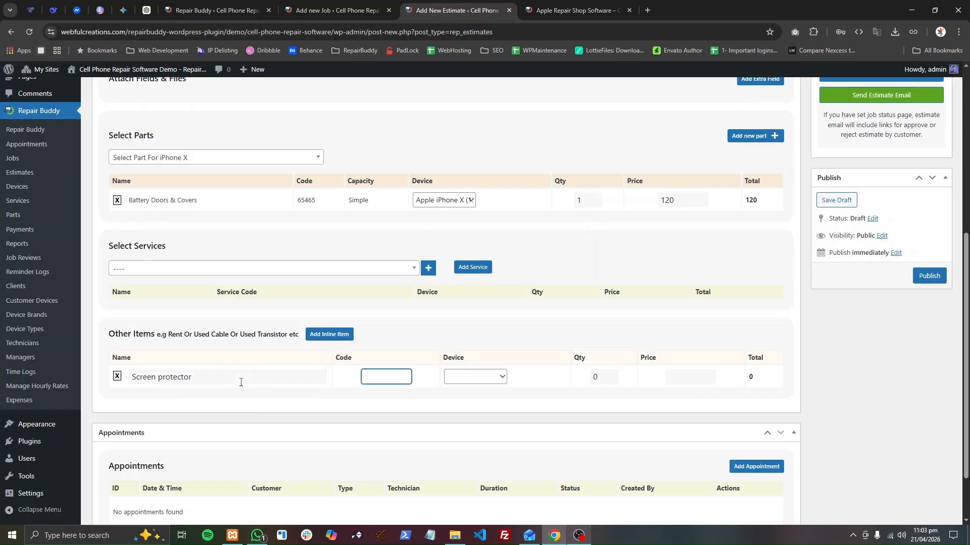
type("10001")
key("Tab")
key("Down")
key("Tab")
type("1")
key("Tab")
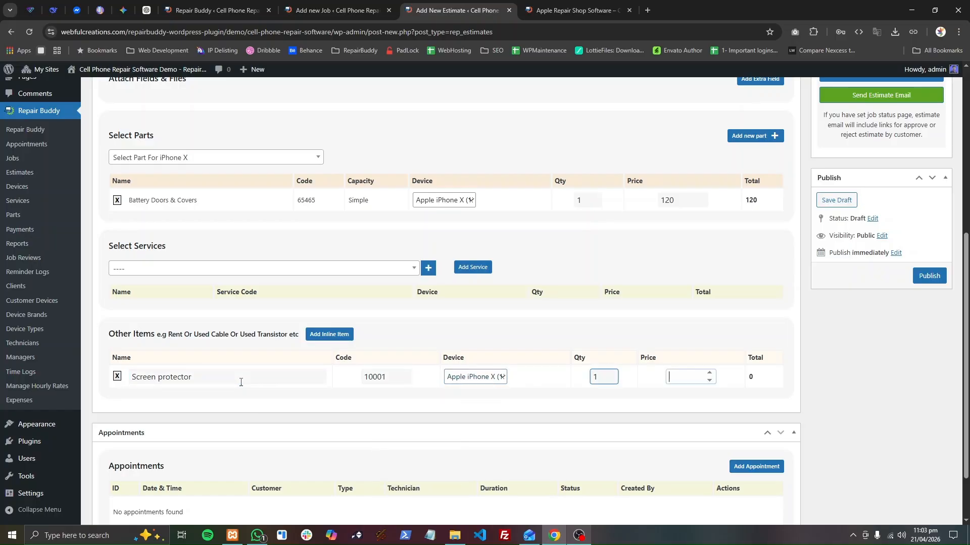
type("10")
key("Tab")
Publish the estimate and open its printable version.
scroll(410, 357, "up", 4)
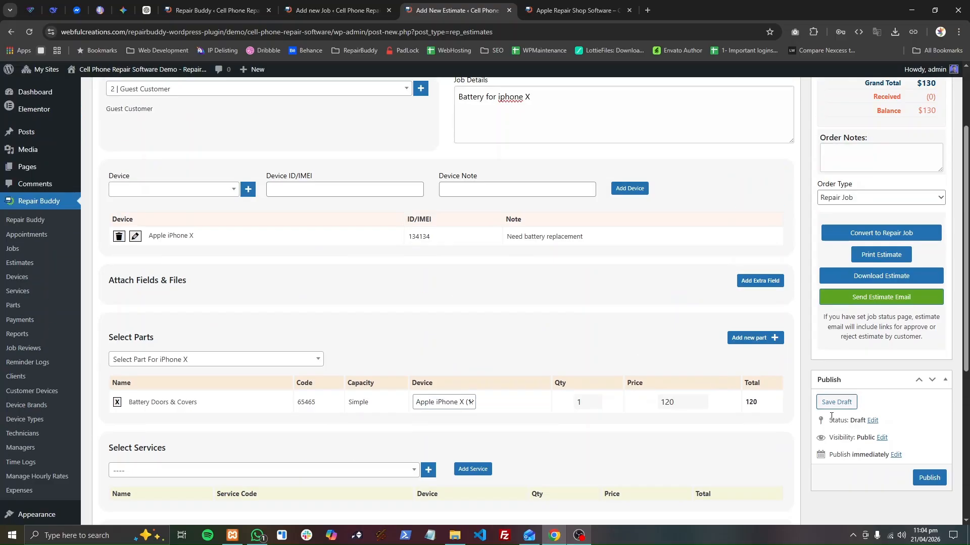
left_click(927, 477)
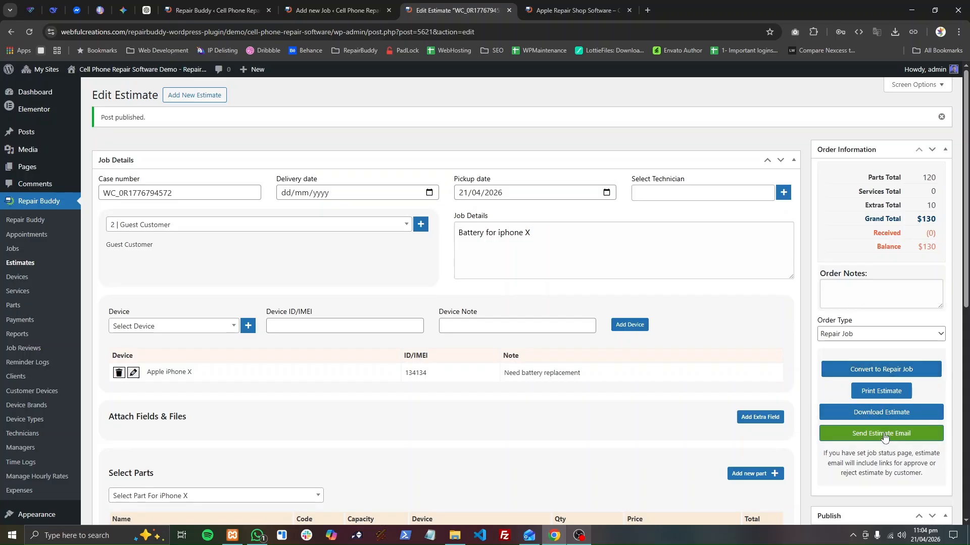
left_click(880, 394)
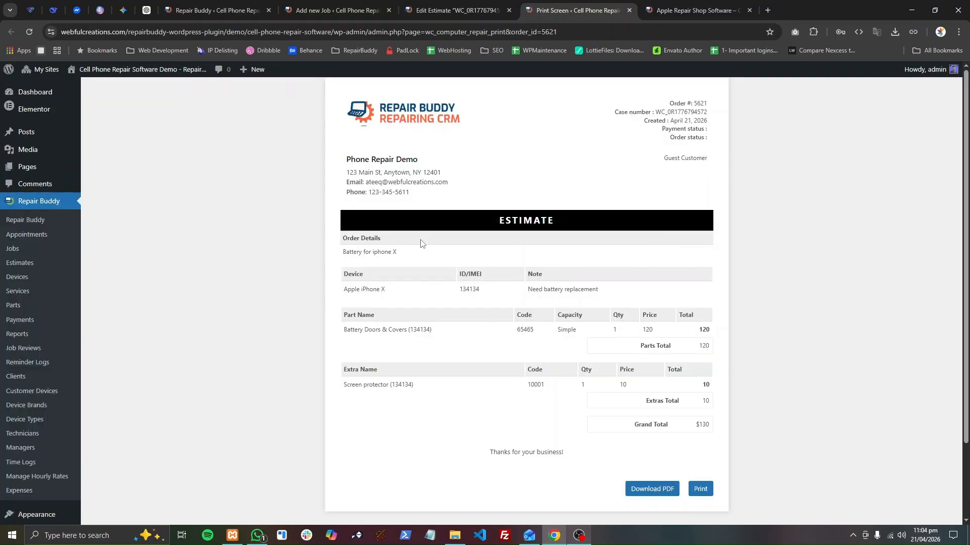
Return to the new job form, enter "Screen replacement" as the job details and assign admin as technician.
left_click(337, 6)
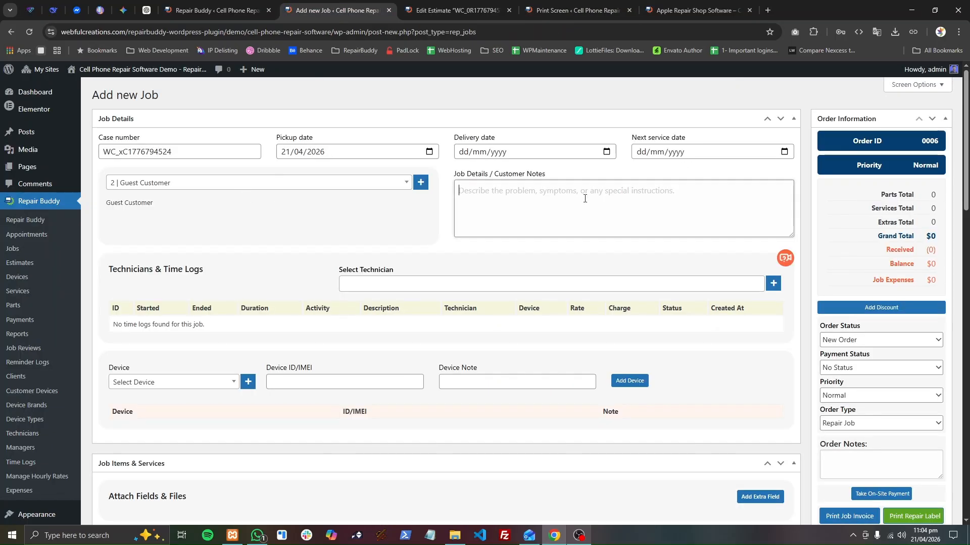
type("Screen")
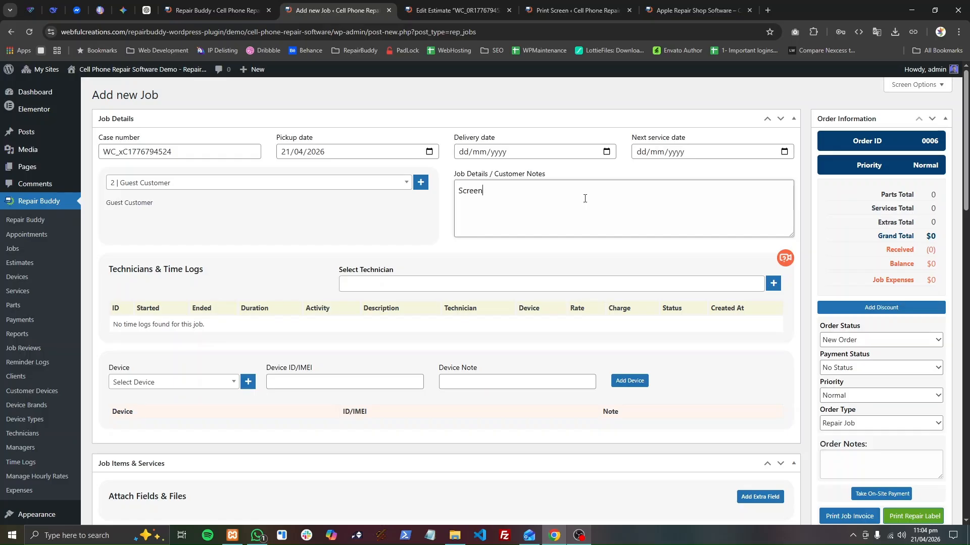
type(" replacement")
left_click(408, 292)
left_click(389, 318)
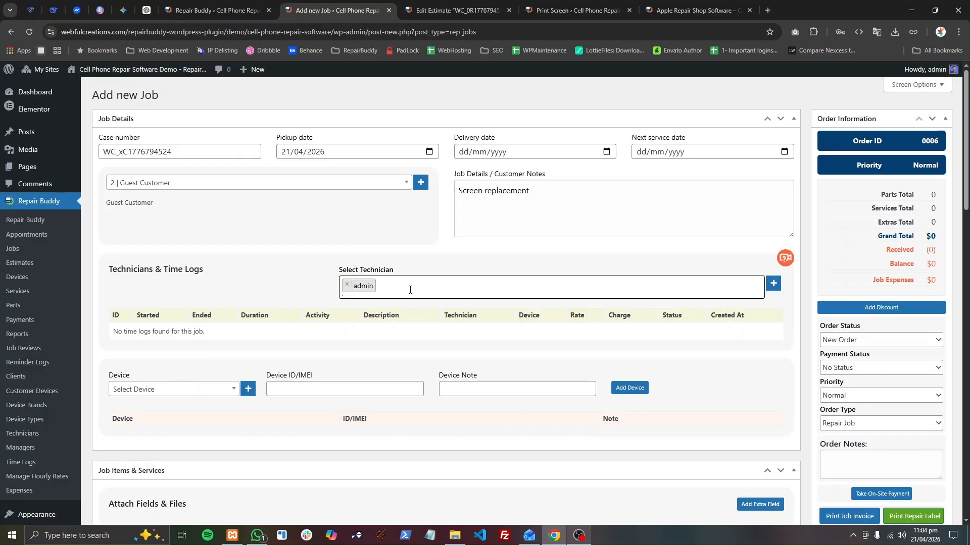
Add the Apple MacBook Pro 15 to the job with device ID 1341234 and device note 1234.
scroll(311, 297, "down", 3)
left_click(167, 245)
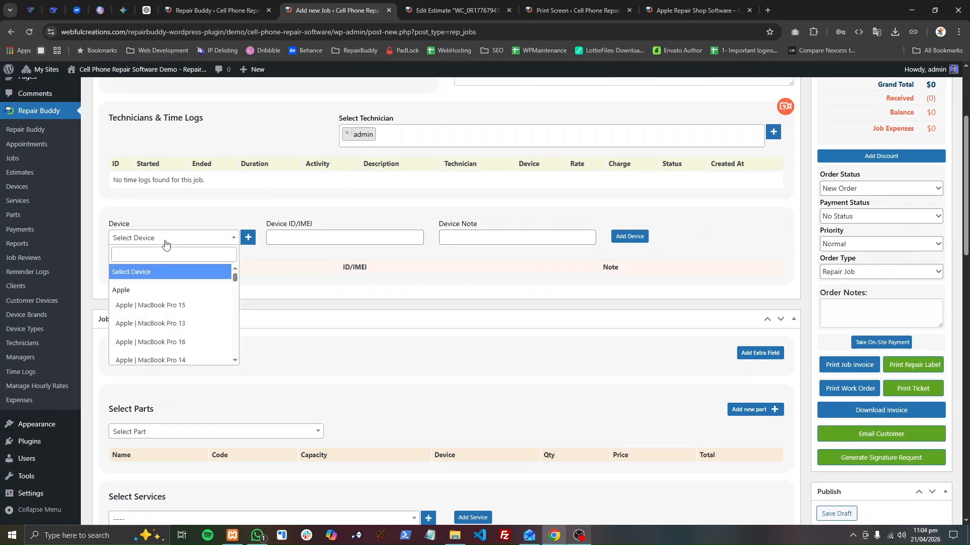
left_click(191, 308)
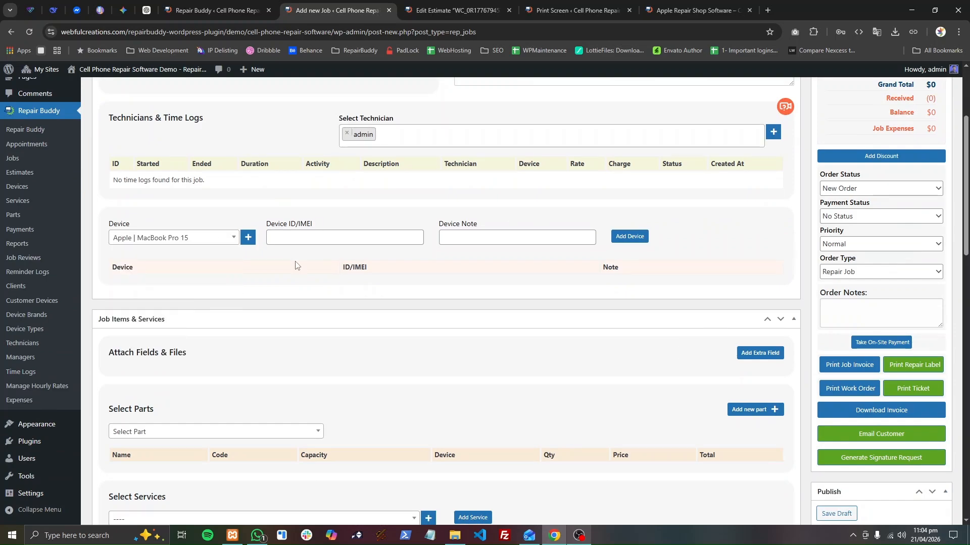
left_click(320, 238)
type("134")
left_click(468, 237)
type("1234")
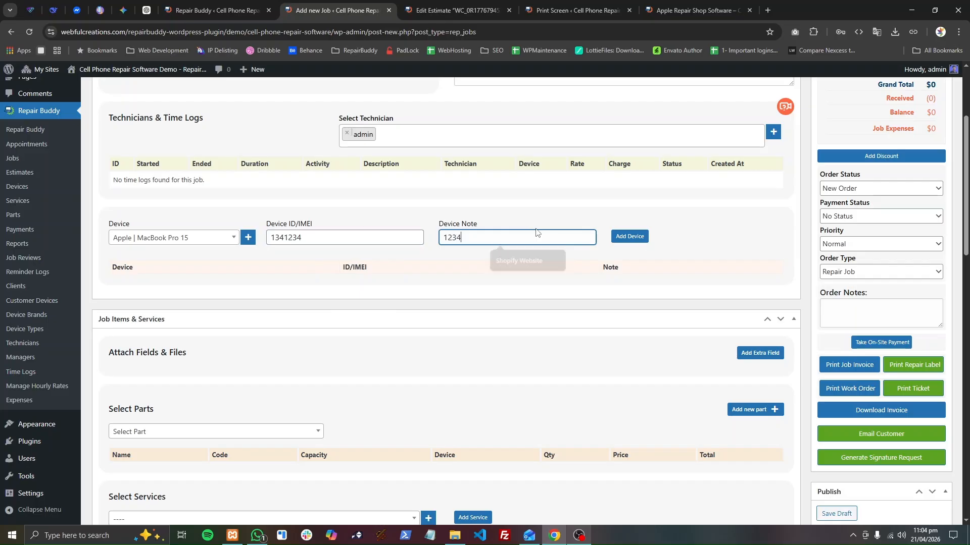
left_click(629, 237)
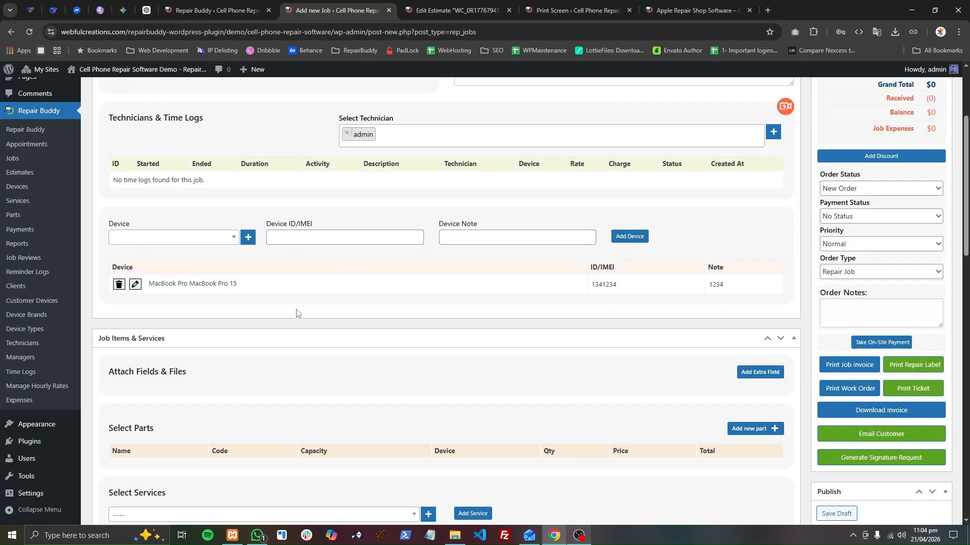
Add the Battery Doors & Covers part to the job for the MacBook Pro 15.
scroll(298, 316, "down", 5)
left_click(186, 262)
left_click(196, 197)
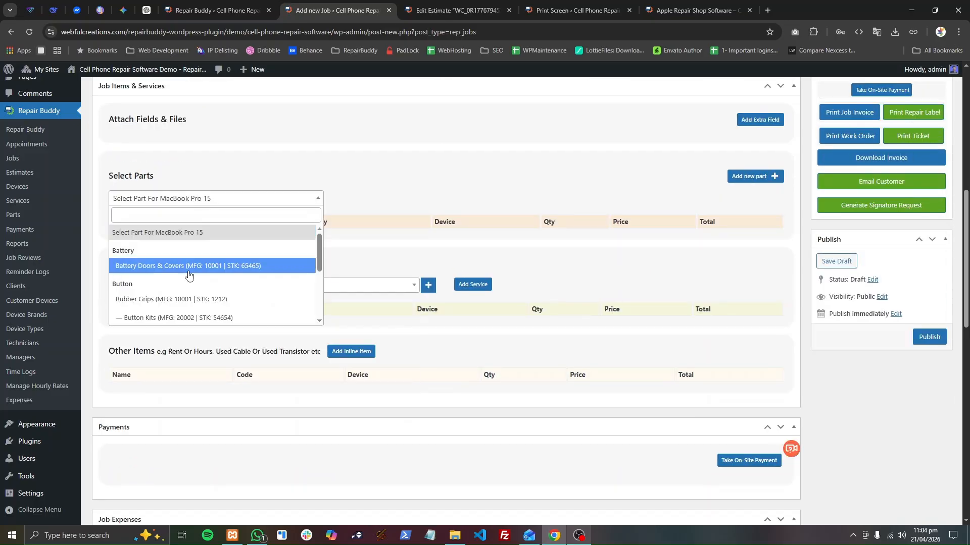
left_click(188, 273)
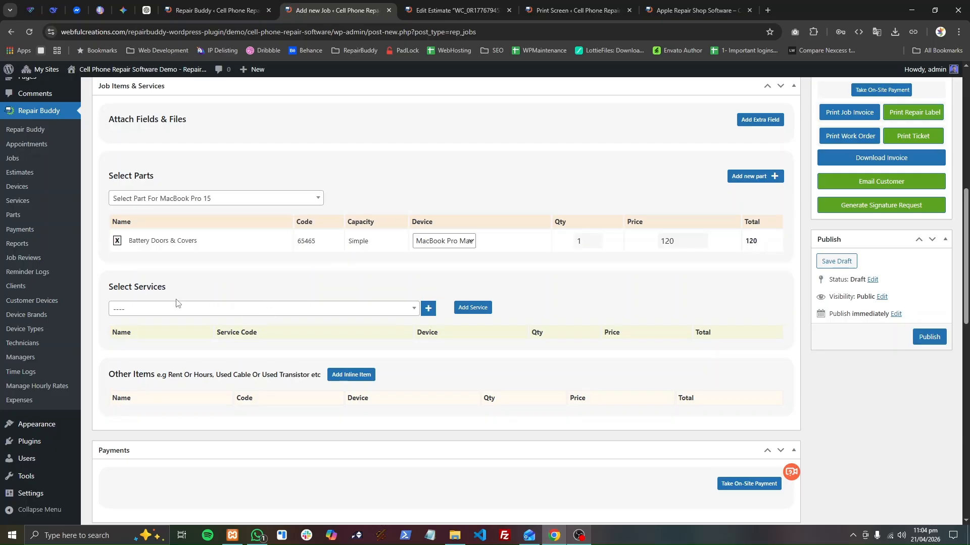
Add the Android Phone Screen Replacement service for the MacBook Pro 15 and insert a blank inline item under Other Items.
left_click(176, 303)
left_click(171, 380)
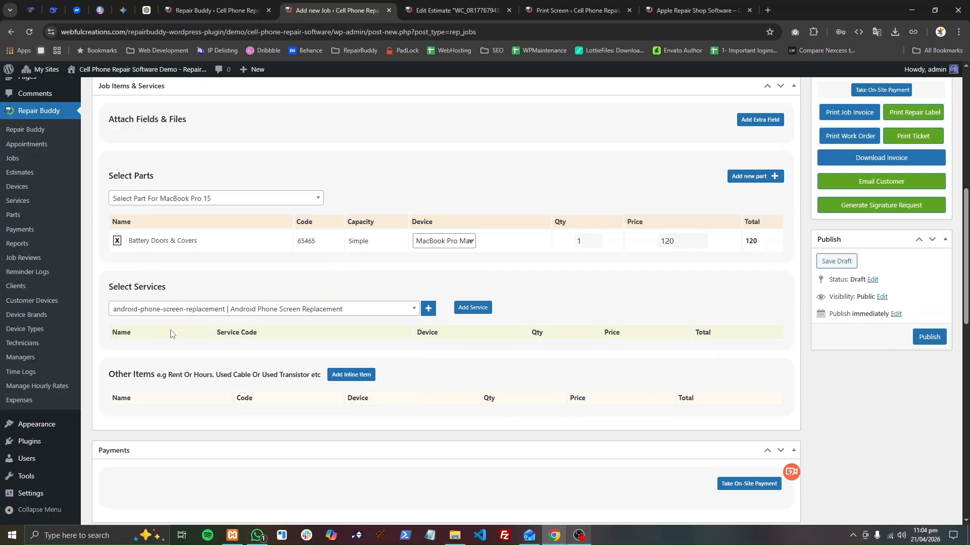
left_click(464, 310)
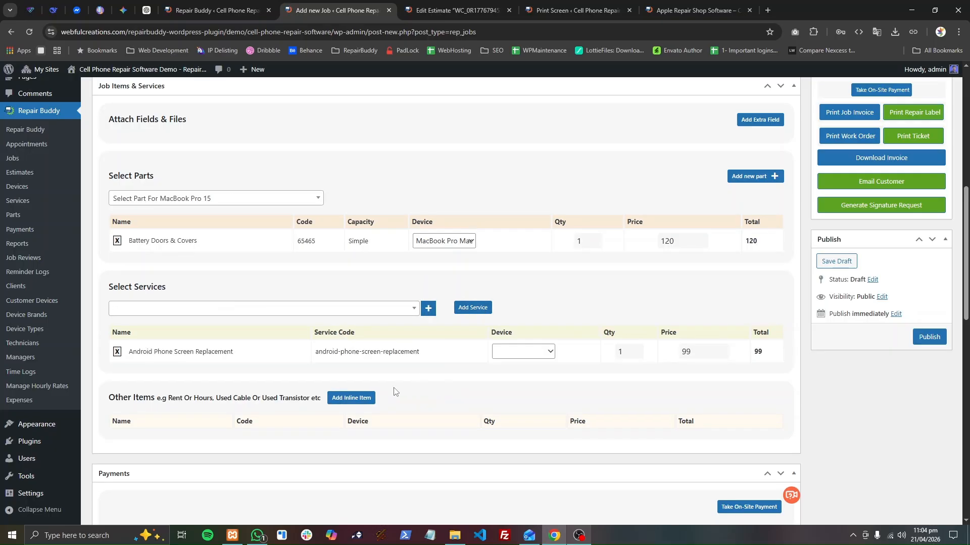
left_click(348, 398)
left_click(517, 356)
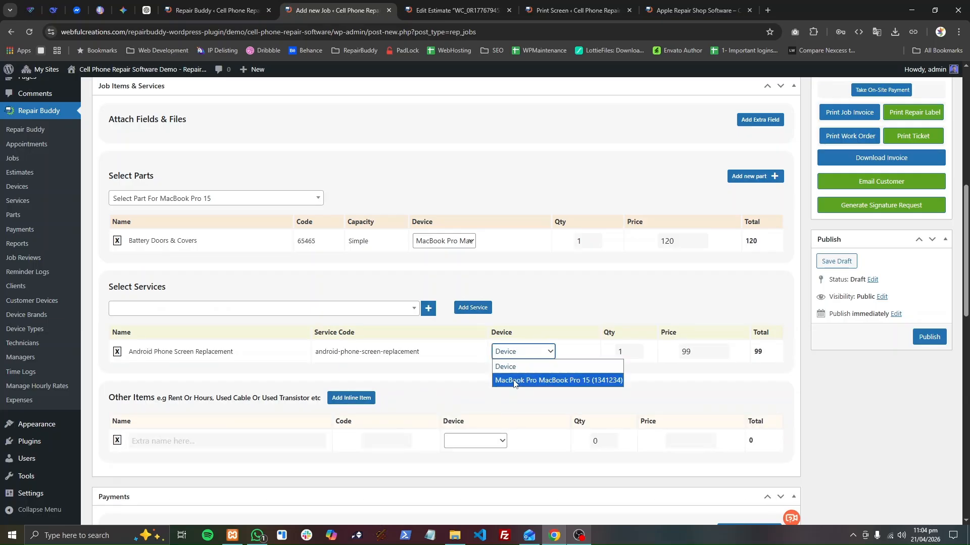
left_click(513, 384)
Fill in the job's inline item as "Used Power Cable" with code 10001, device MacBook Pro 15, quantity 1 and price 10.
left_click(234, 443)
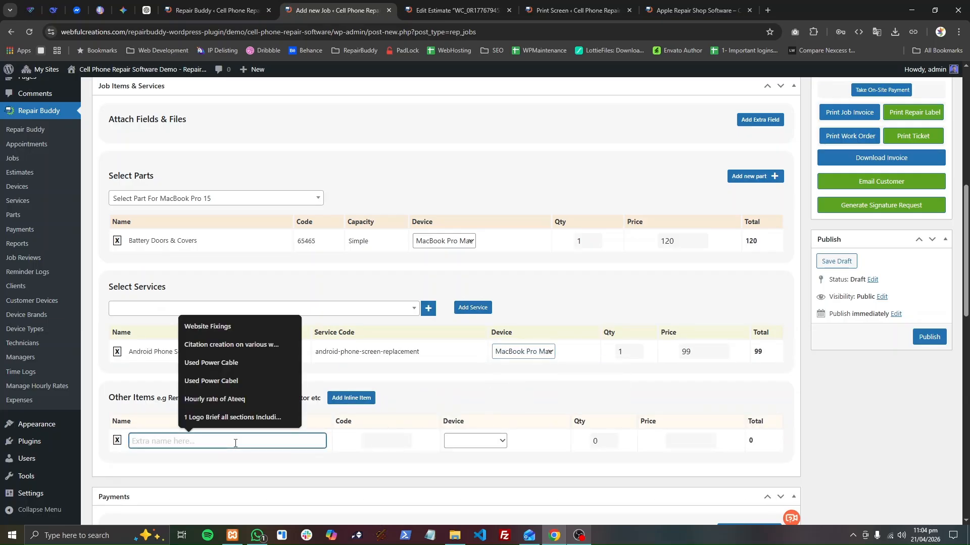
type("Used Power Cable")
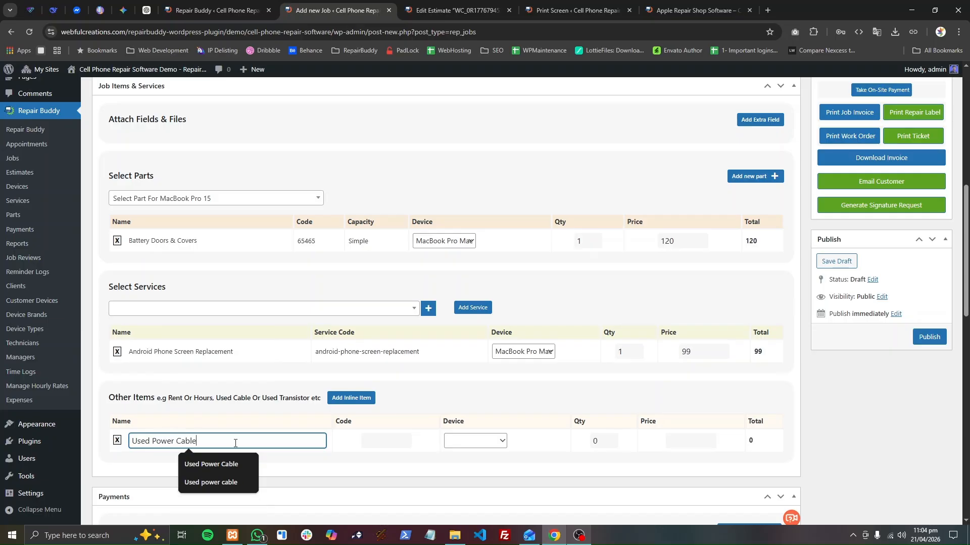
key("Tab")
type("10001")
key("Tab")
key("Down")
key("Tab")
type("1")
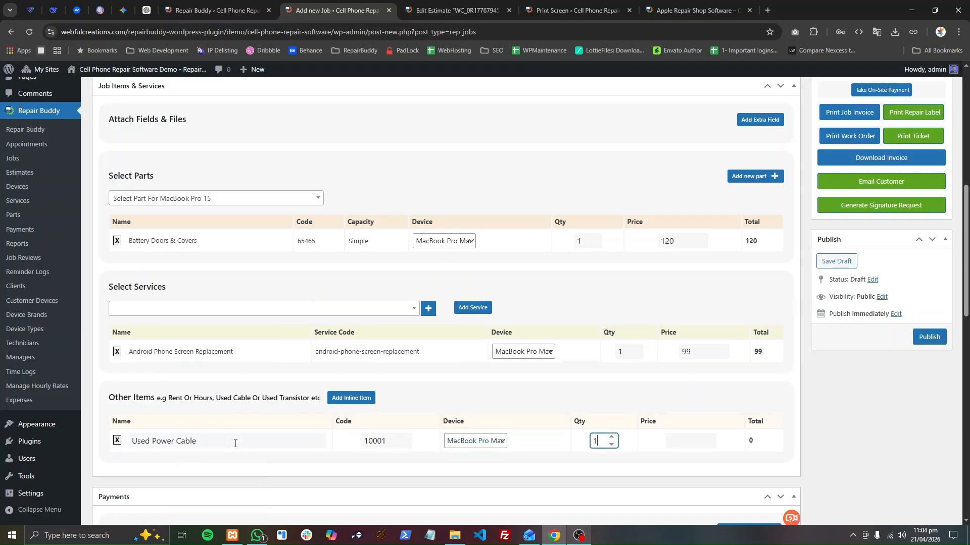
key("Tab")
type("10")
key("Tab")
Publish the job and review its remaining sections and order information.
scroll(823, 407, "down", 5)
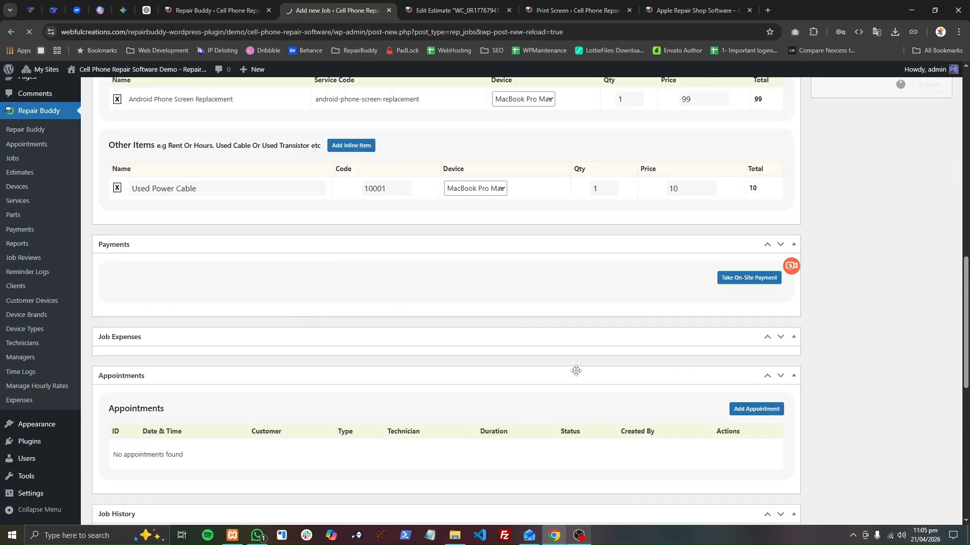
scroll(340, 383, "down", 10)
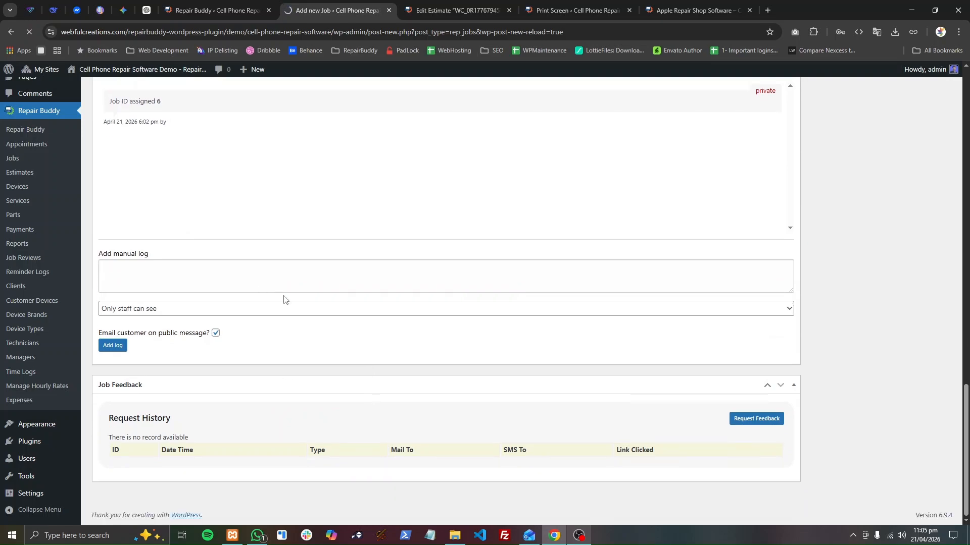
scroll(284, 299, "up", 2)
scroll(318, 280, "down", 3)
scroll(640, 354, "up", 15)
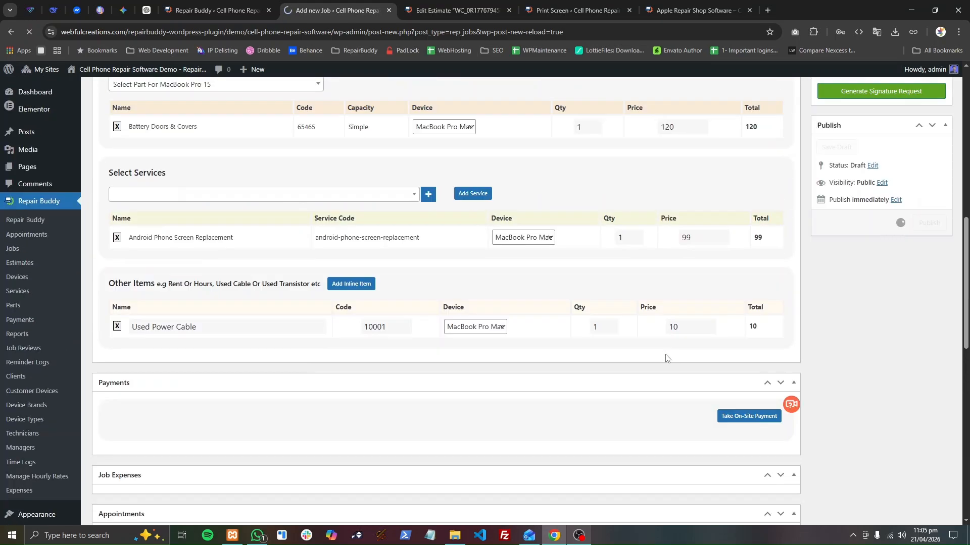
scroll(731, 323, "up", 2)
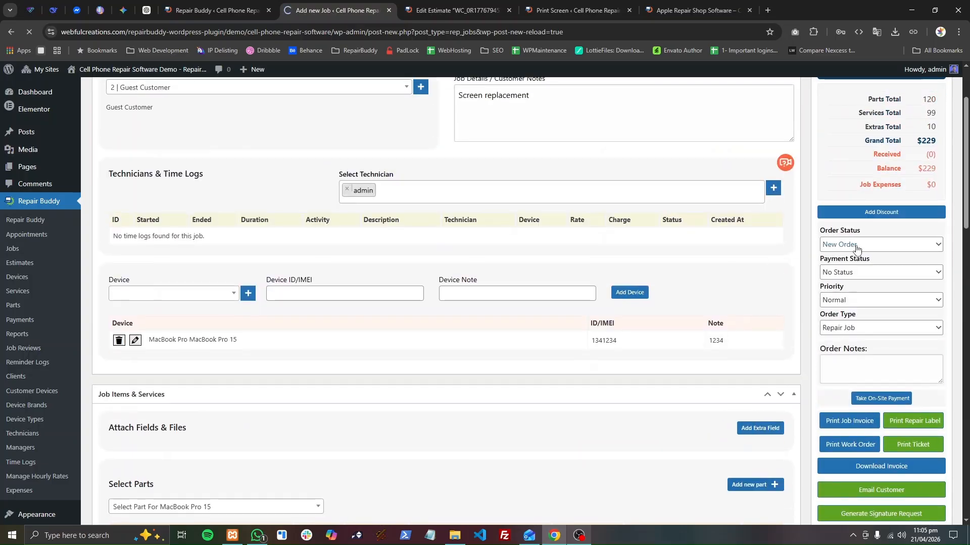
Check the job's available order statuses and open its signature request page in a separate tab, returning to the job.
left_click(848, 247)
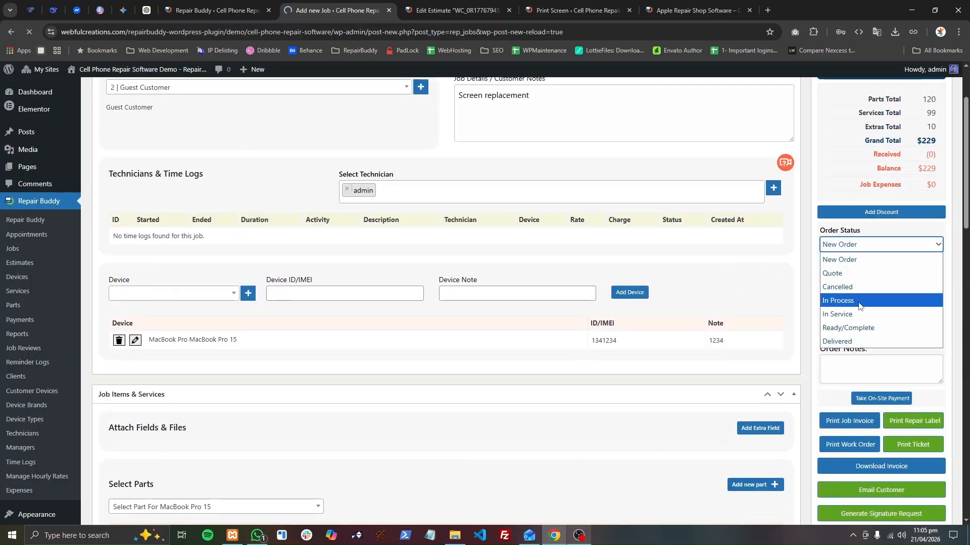
left_click(865, 254)
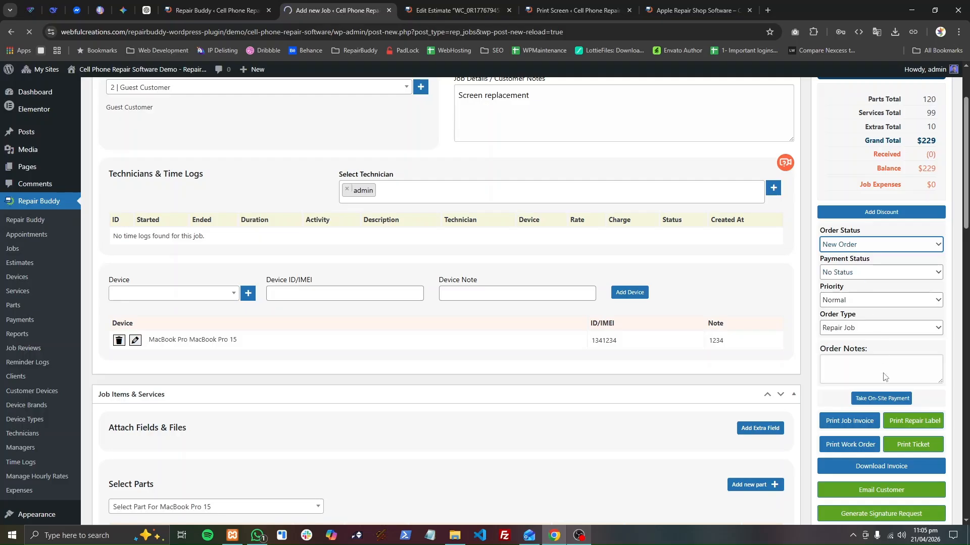
scroll(884, 524, "down", 5)
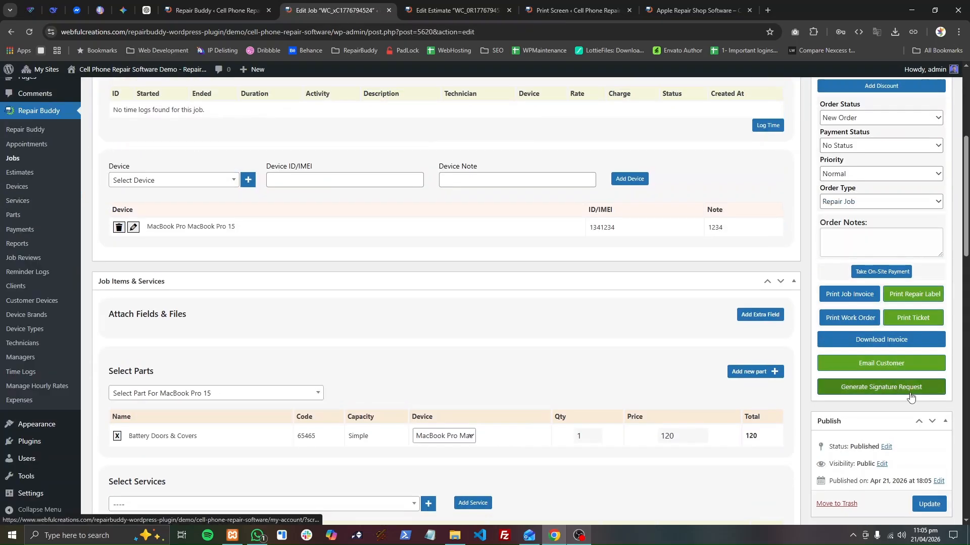
left_click(909, 394)
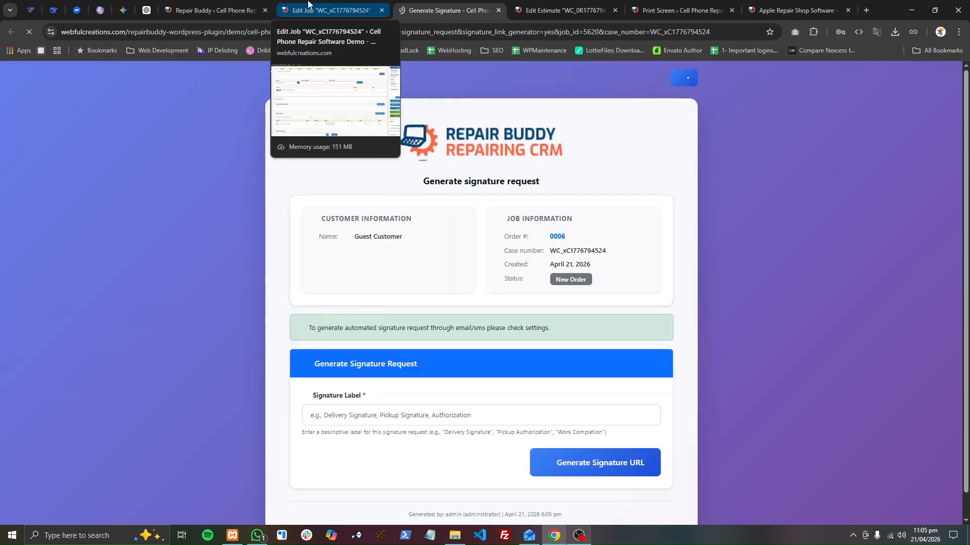
left_click(323, 10)
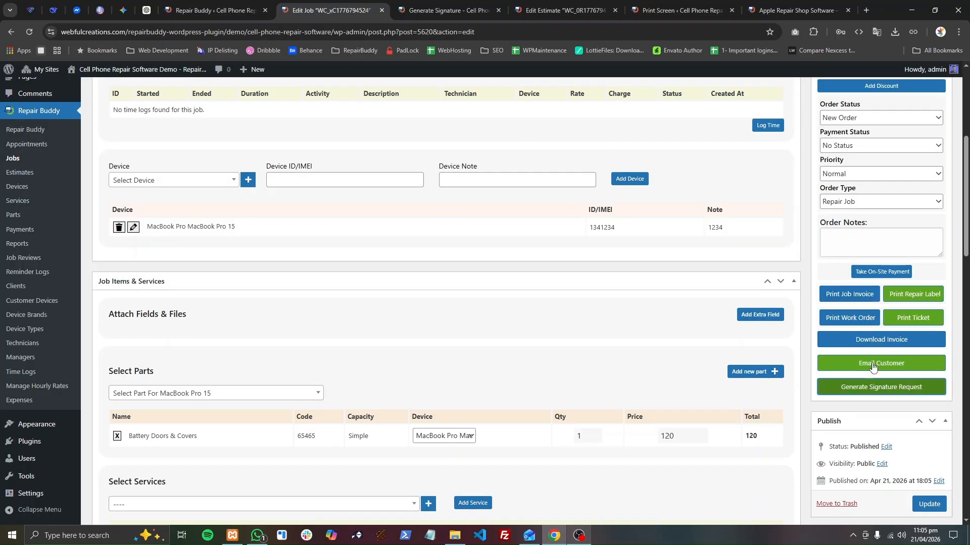
Check the payment status options available for the published job.
scroll(885, 351, "up", 3)
left_click(861, 298)
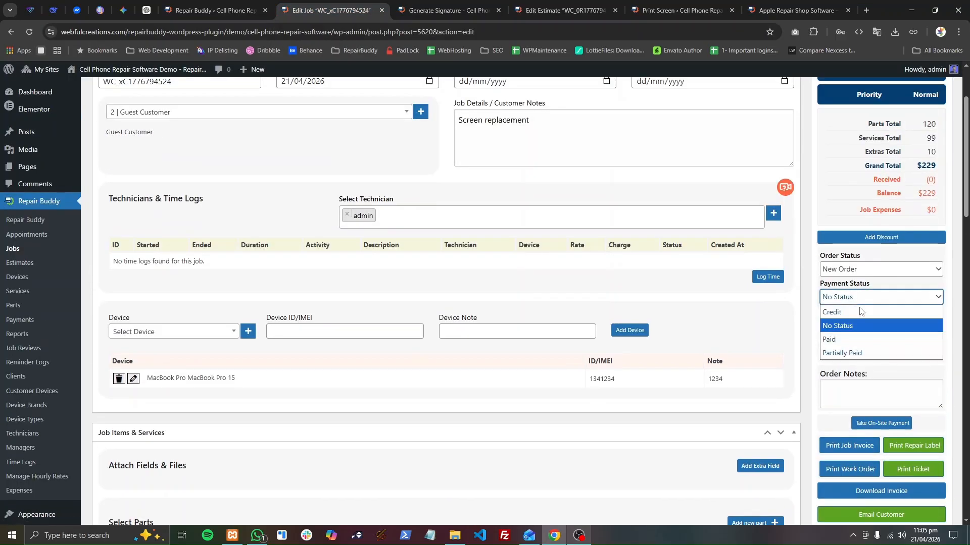
left_click(868, 296)
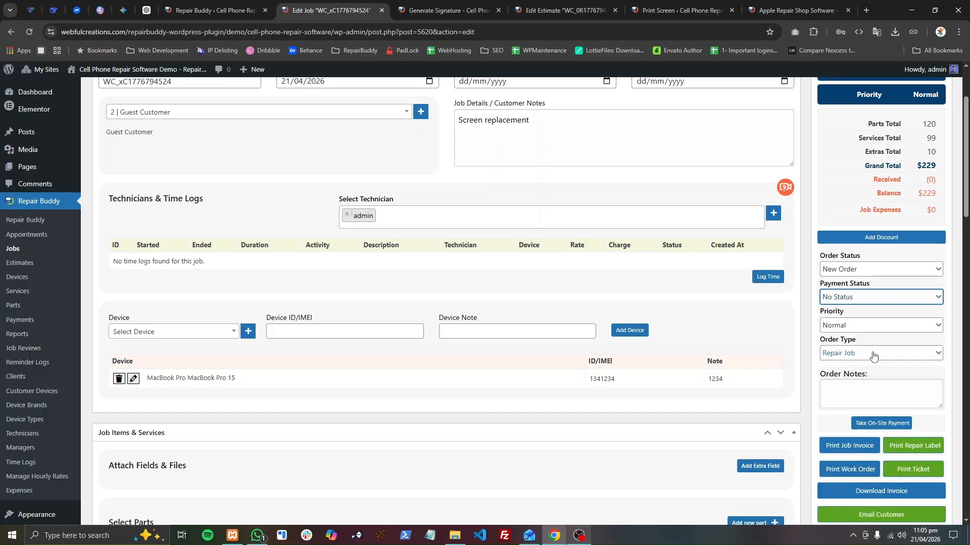
Open the printable job invoice and review its customer, device, item lines and totals.
scroll(701, 353, "down", 4)
scroll(701, 353, "up", 1)
scroll(832, 298, "up", 5)
scroll(869, 401, "down", 3)
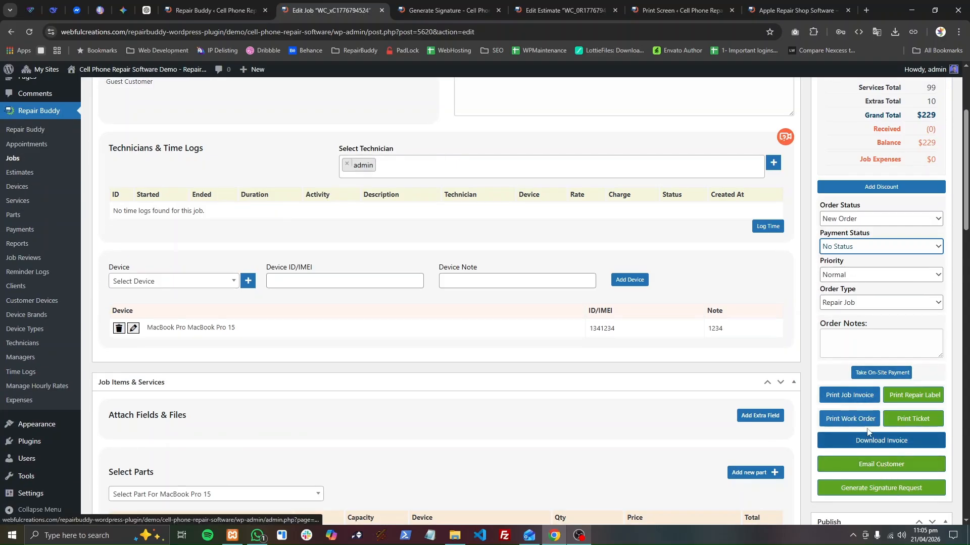
left_click(865, 401)
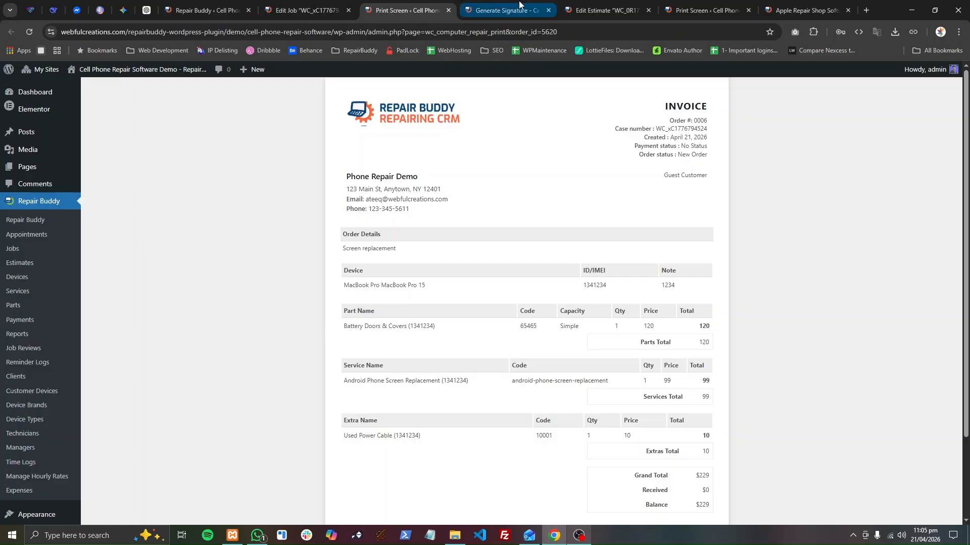
scroll(713, 445, "down", 2)
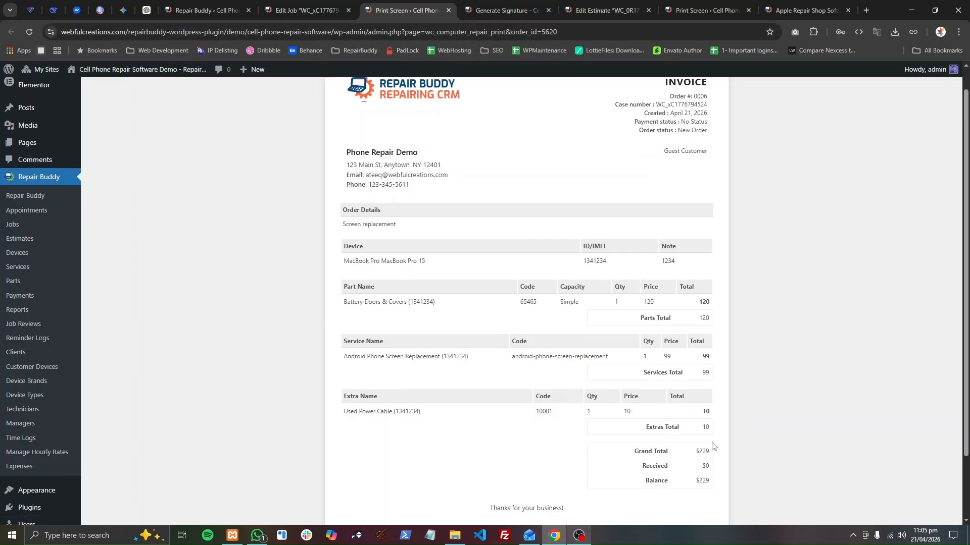